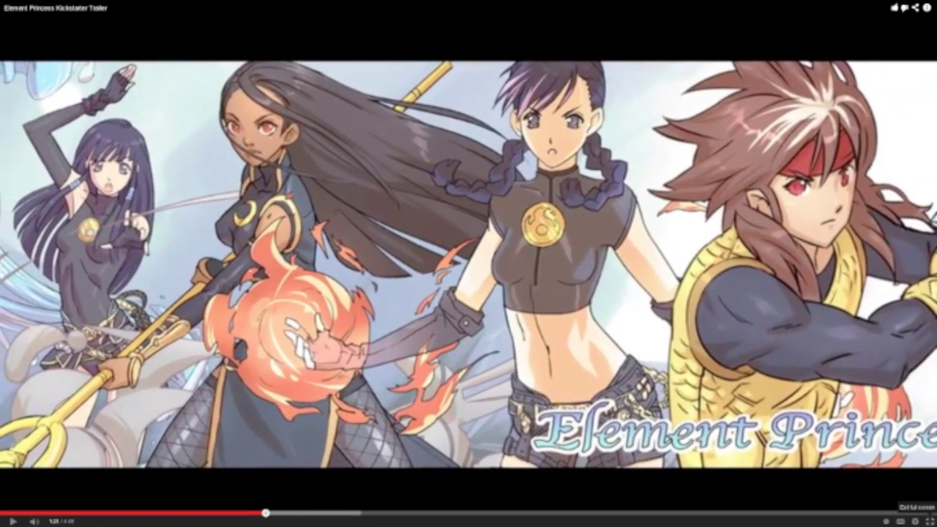
- Exit the trailer's full-screen playback and open the channel's list of uploads in the Video Manager
{"action": "left_click", "coordinate": [928, 521]}
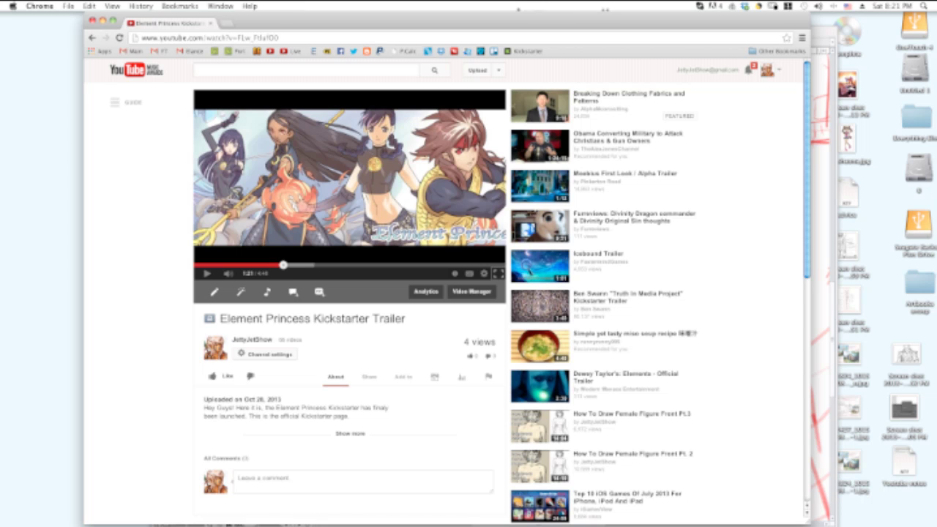
{"action": "key", "text": "super+Tab"}
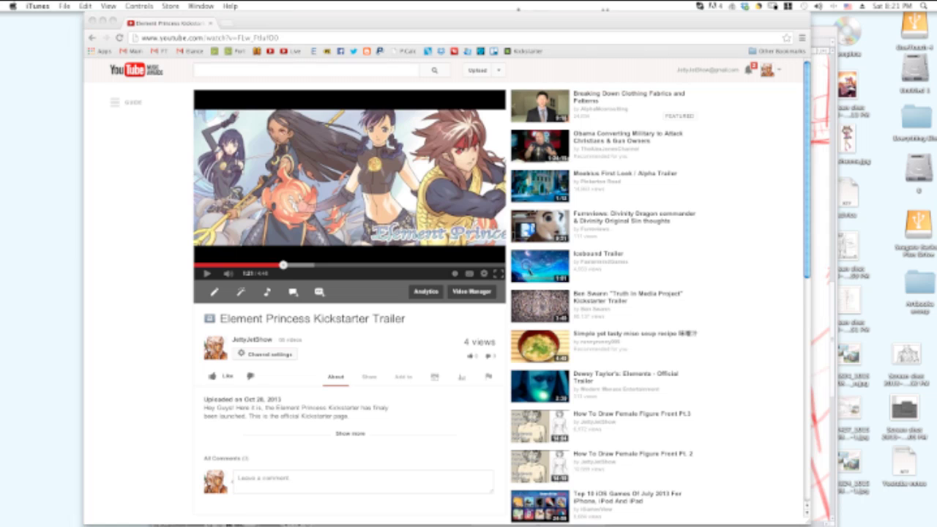
{"action": "key", "text": "super+Tab"}
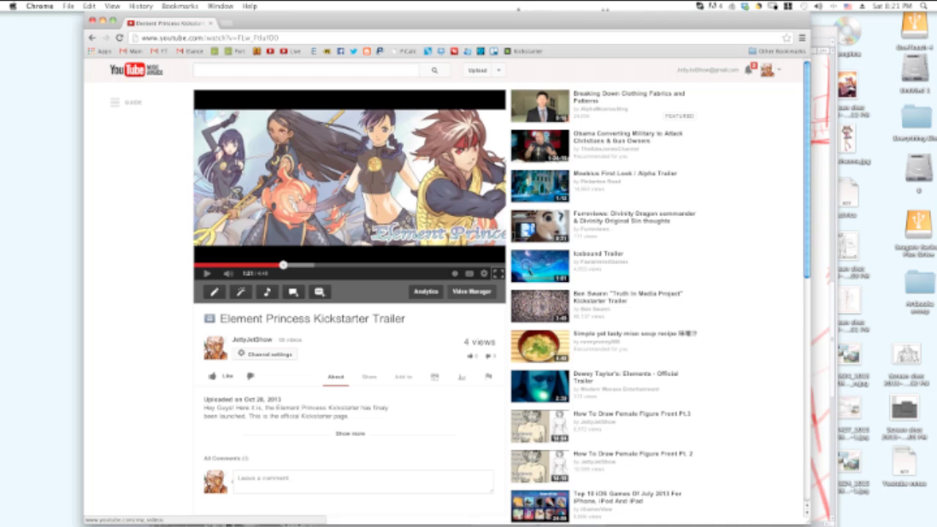
{"action": "left_click", "coordinate": [471, 291]}
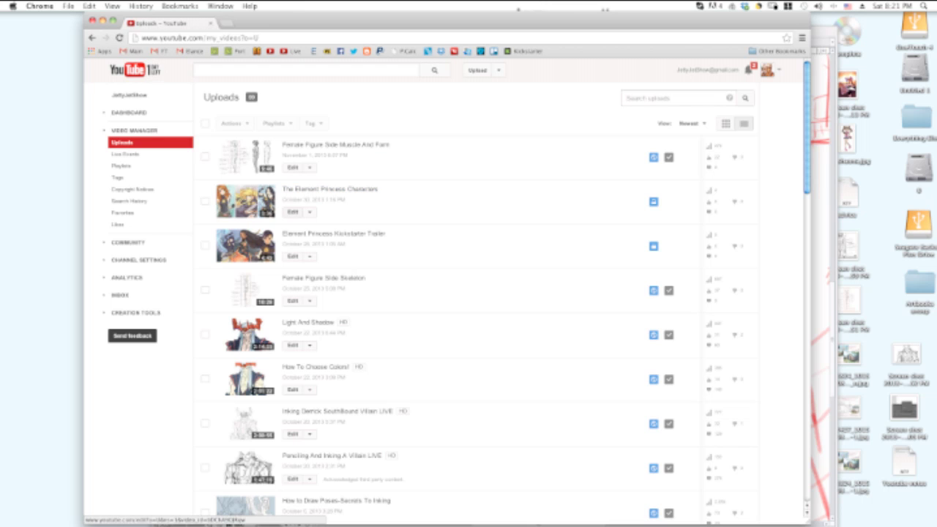
- Move the browser window out of the way and switch to Manga Studio with the Element Princess Poster canvas
{"action": "left_click_drag", "start_coordinate": [439, 21], "coordinate": [0, 95]}
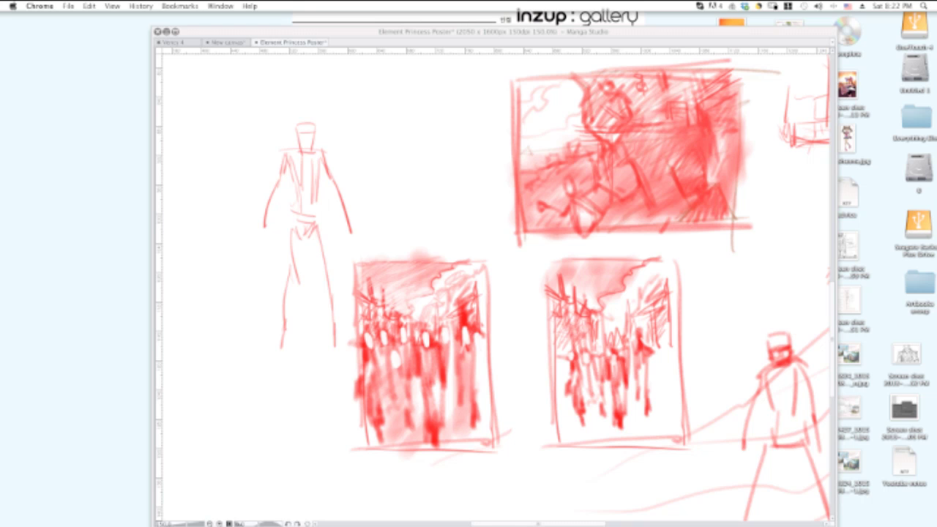
{"action": "key", "text": "super+Tab"}
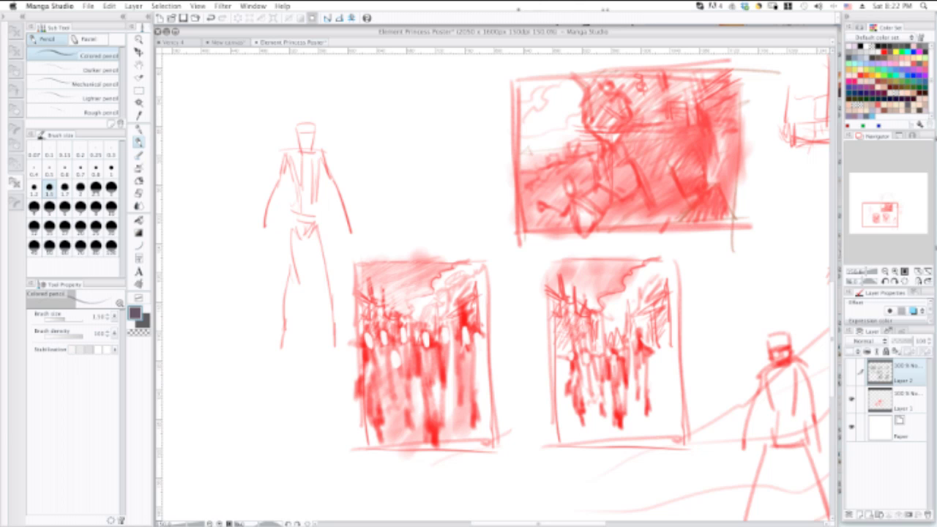
{"action": "key", "text": "super+Tab"}
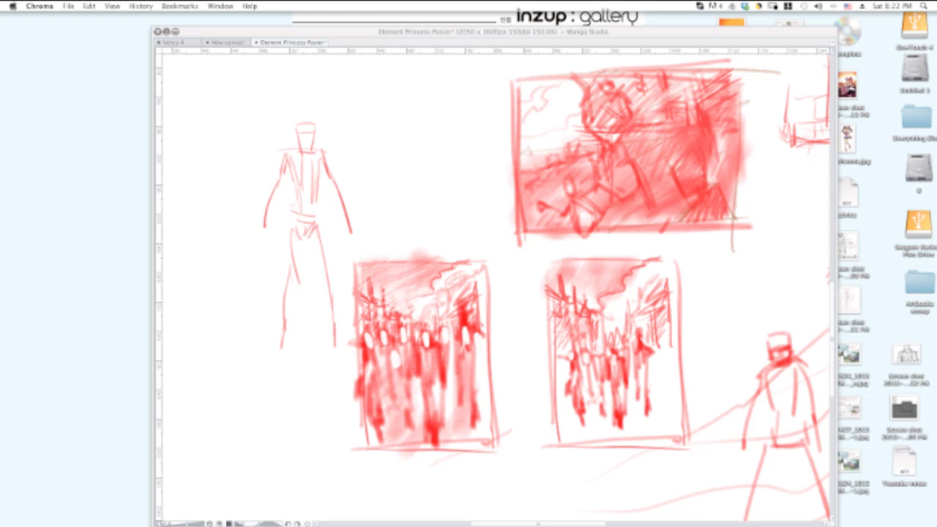
{"action": "key", "text": "super+Tab"}
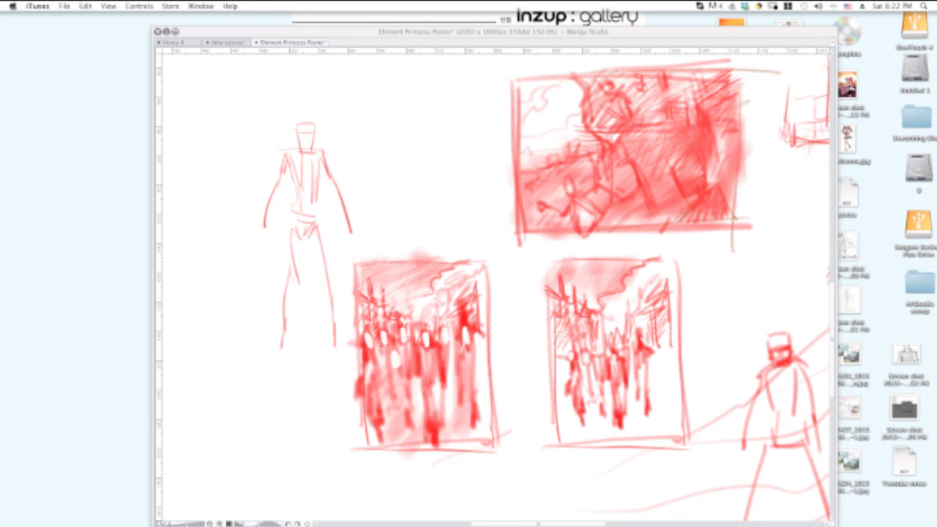
{"action": "key", "text": "super+Tab"}
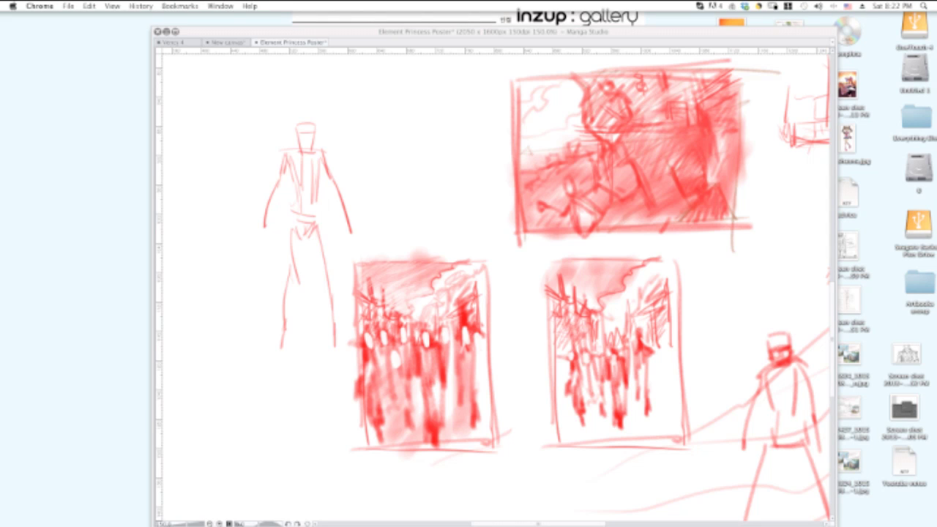
{"action": "key", "text": "super+Tab"}
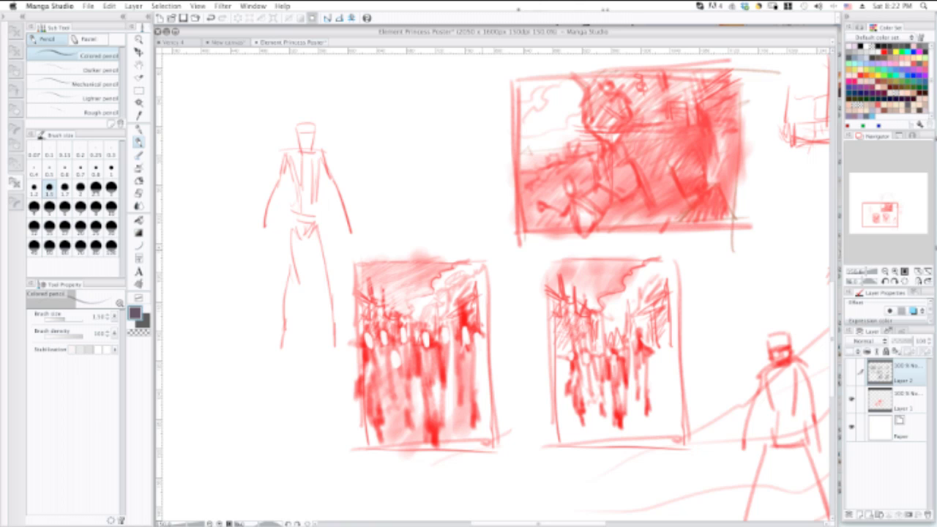
- Add an empty layer above Layer 2 and hide the red sketches on Layer 1
{"action": "key", "text": "b"}
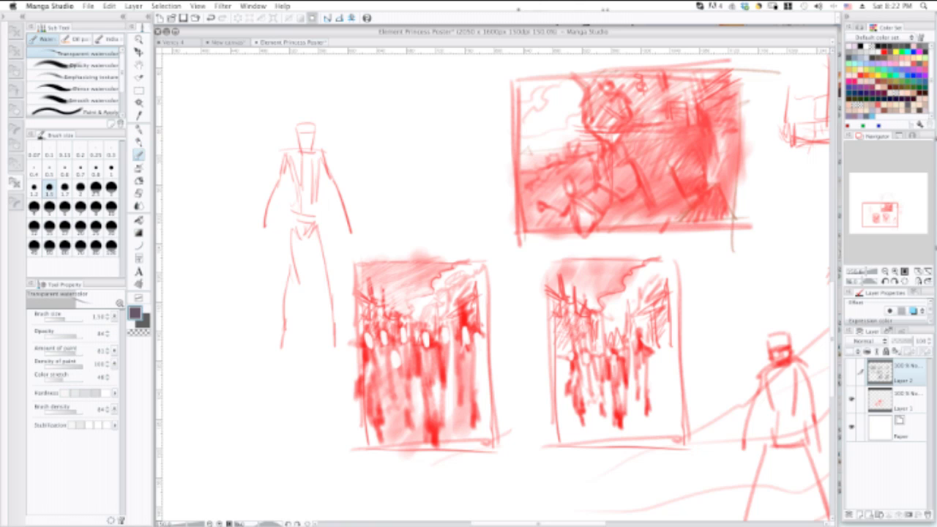
{"action": "left_click", "coordinate": [858, 515]}
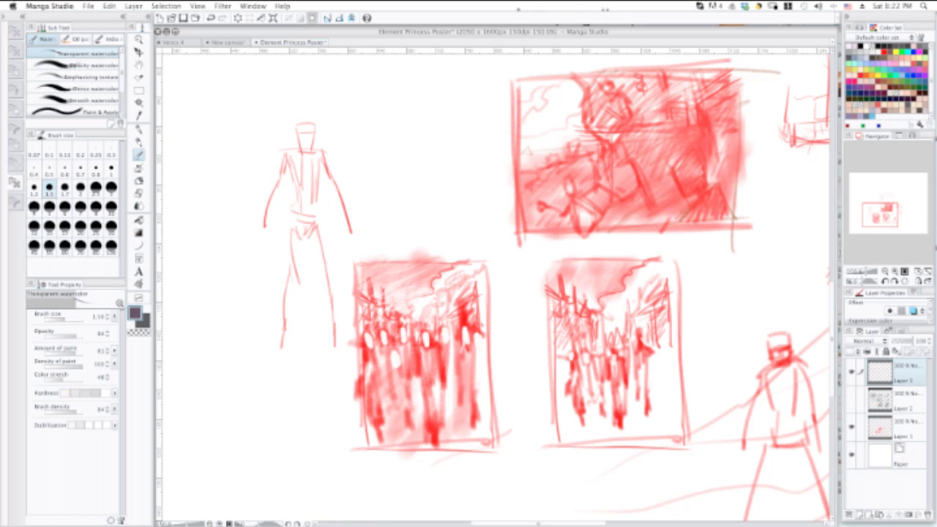
{"action": "key", "text": "super+minus"}
{"action": "key", "text": "super+minus"}
{"action": "left_click_drag", "start_coordinate": [600, 117], "coordinate": [478, 240]}
{"action": "mouse_move", "coordinate": [528, 161]}
{"action": "left_mouse_down"}
{"action": "mouse_move", "coordinate": [580, 156]}
{"action": "mouse_move", "coordinate": [619, 198]}
{"action": "mouse_move", "coordinate": [683, 226]}
{"action": "mouse_move", "coordinate": [677, 265]}
{"action": "left_mouse_up"}
{"action": "key", "text": "super+z"}
{"action": "left_click", "coordinate": [851, 427]}
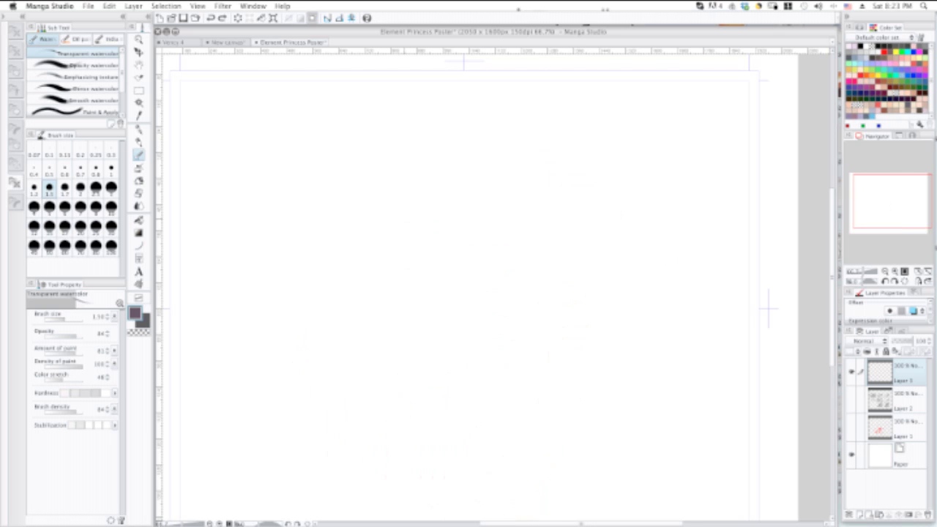
{"action": "key", "text": "super+plus"}
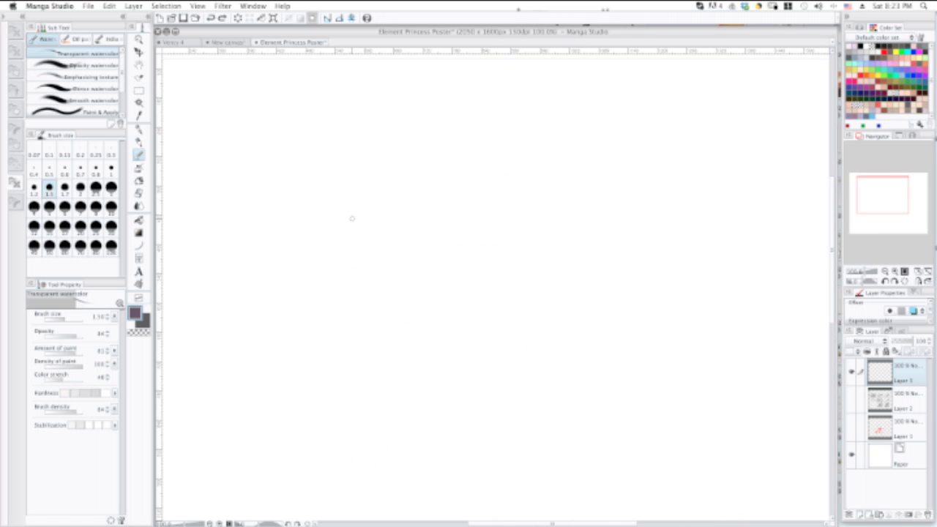
{"action": "left_click_drag", "start_coordinate": [352, 218], "coordinate": [366, 328]}
{"action": "key", "text": "super+z"}
{"action": "left_click_drag", "start_coordinate": [341, 180], "coordinate": [354, 315]}
{"action": "key", "text": "super+z"}
{"action": "left_click_drag", "start_coordinate": [322, 208], "coordinate": [317, 335]}
{"action": "key", "text": "super+z"}
- Draw a wide rectangular frame in the upper-left part of the blank page with the Transparent watercolor brush
{"action": "left_click_drag", "start_coordinate": [302, 196], "coordinate": [300, 295]}
{"action": "mouse_move", "coordinate": [302, 191]}
{"action": "left_mouse_down"}
{"action": "mouse_move", "coordinate": [544, 200]}
{"action": "mouse_move", "coordinate": [491, 199]}
{"action": "mouse_move", "coordinate": [493, 190]}
{"action": "left_mouse_up"}
{"action": "mouse_move", "coordinate": [303, 189]}
{"action": "left_mouse_down"}
{"action": "mouse_move", "coordinate": [300, 300]}
{"action": "mouse_move", "coordinate": [497, 301]}
{"action": "left_mouse_up"}
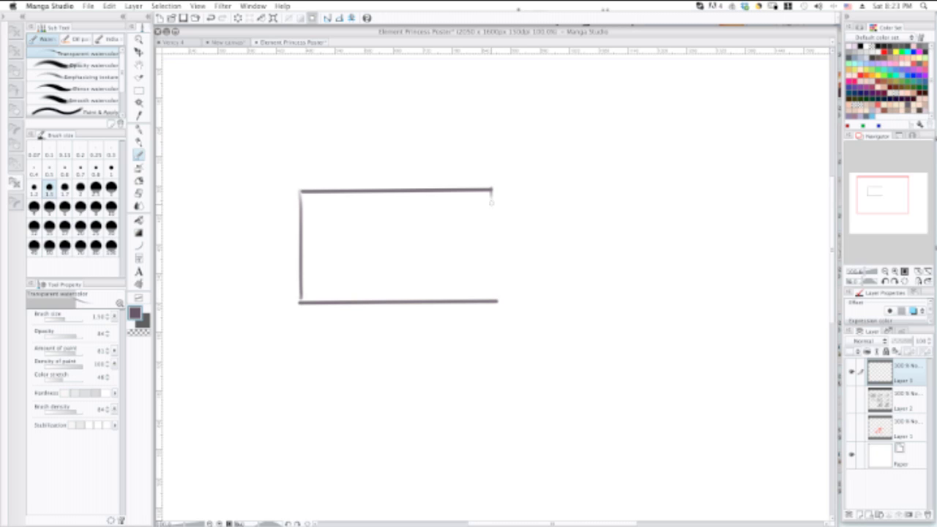
{"action": "left_click_drag", "start_coordinate": [491, 202], "coordinate": [496, 301]}
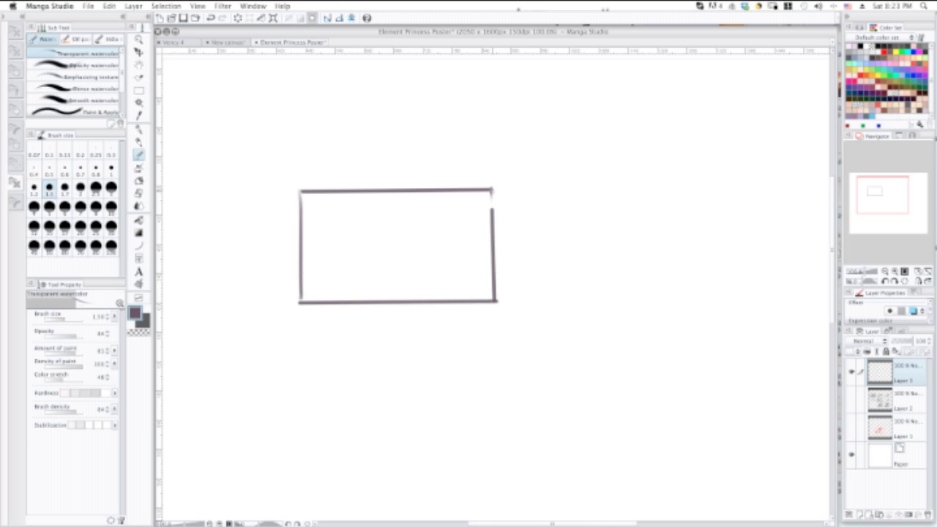
{"action": "left_click_drag", "start_coordinate": [491, 188], "coordinate": [491, 210]}
{"action": "scroll", "coordinate": [525, 219], "scroll_direction": "right", "scroll_amount": 5}
{"action": "scroll", "coordinate": [535, 200], "scroll_direction": "down", "scroll_amount": 2}
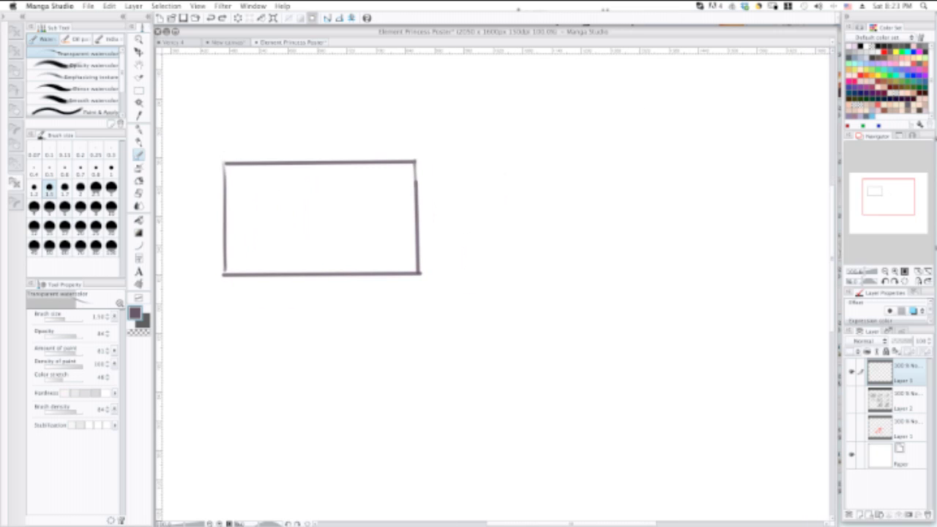
{"action": "left_click_drag", "start_coordinate": [477, 165], "coordinate": [471, 289]}
{"action": "key", "text": "super+z"}
{"action": "left_click_drag", "start_coordinate": [480, 180], "coordinate": [484, 294]}
{"action": "mouse_move", "coordinate": [492, 157]}
{"action": "left_mouse_down"}
{"action": "mouse_move", "coordinate": [679, 166]}
{"action": "mouse_move", "coordinate": [629, 146]}
{"action": "mouse_move", "coordinate": [656, 145]}
{"action": "left_mouse_up"}
{"action": "key", "text": "super+z"}
{"action": "key", "text": "super+z"}
- Sketch a second, slightly larger rectangular frame to the right of the first with the Colored pencil
{"action": "left_click", "coordinate": [138, 141]}
{"action": "left_click_drag", "start_coordinate": [481, 167], "coordinate": [654, 157]}
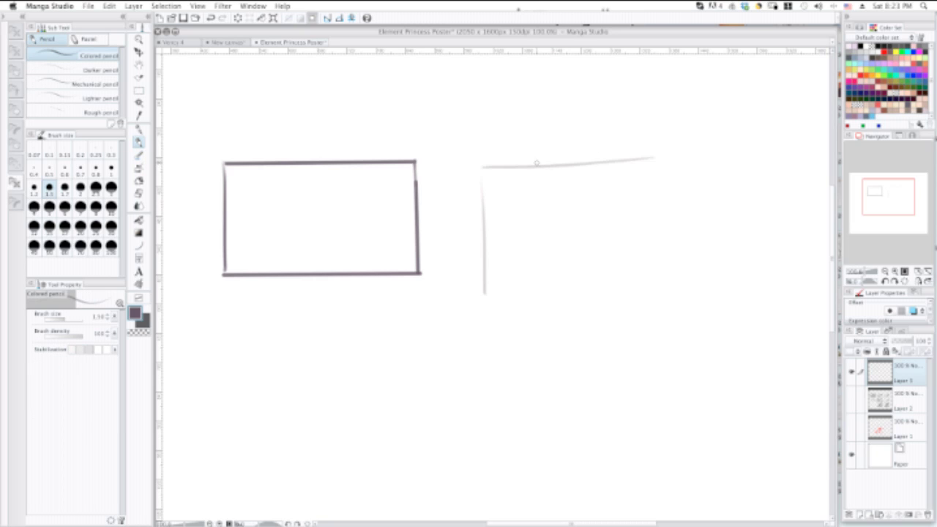
{"action": "key", "text": "super+z"}
{"action": "mouse_move", "coordinate": [494, 176]}
{"action": "left_mouse_down"}
{"action": "mouse_move", "coordinate": [272, 246]}
{"action": "mouse_move", "coordinate": [468, 161]}
{"action": "left_mouse_up"}
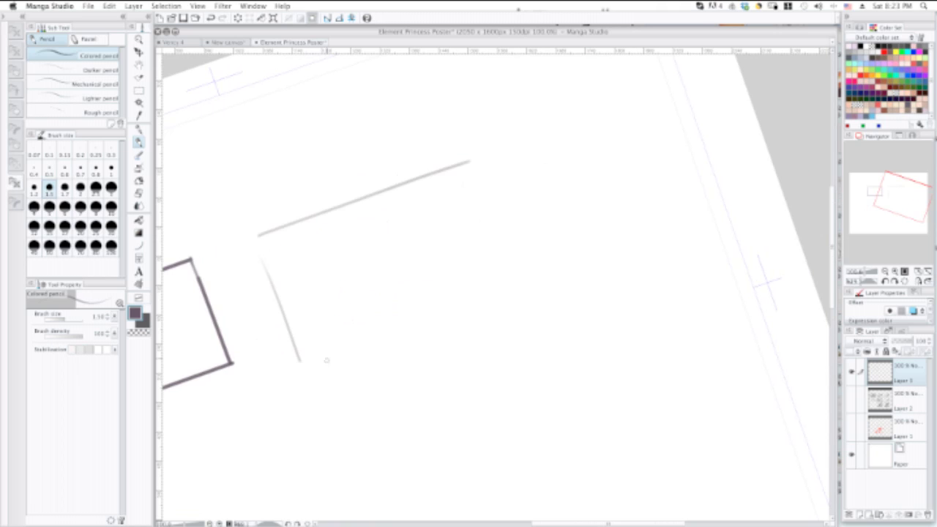
{"action": "left_click_drag", "start_coordinate": [304, 356], "coordinate": [526, 269]}
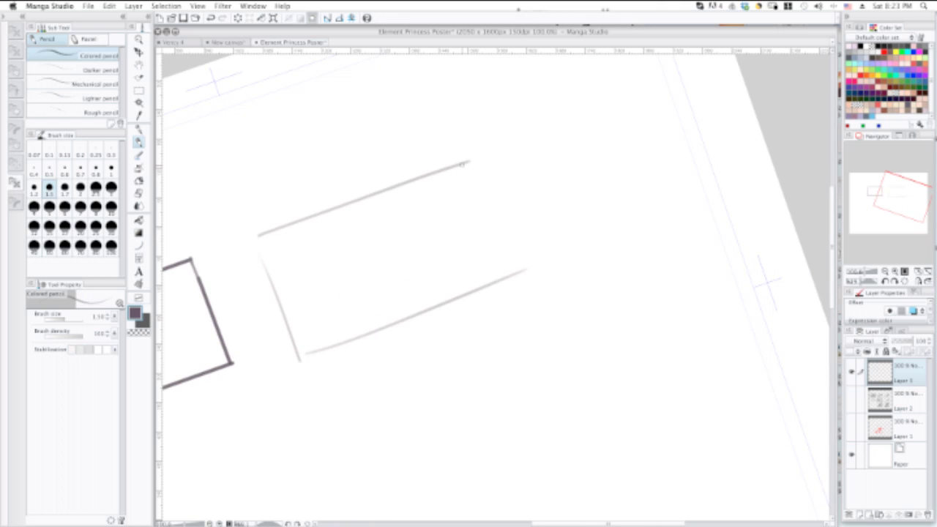
{"action": "left_click_drag", "start_coordinate": [462, 165], "coordinate": [512, 290]}
{"action": "key", "text": "super+z"}
{"action": "left_click_drag", "start_coordinate": [453, 164], "coordinate": [502, 288]}
{"action": "key", "text": "super+z"}
{"action": "left_click_drag", "start_coordinate": [460, 166], "coordinate": [506, 291]}
{"action": "left_click_drag", "start_coordinate": [462, 161], "coordinate": [504, 289]}
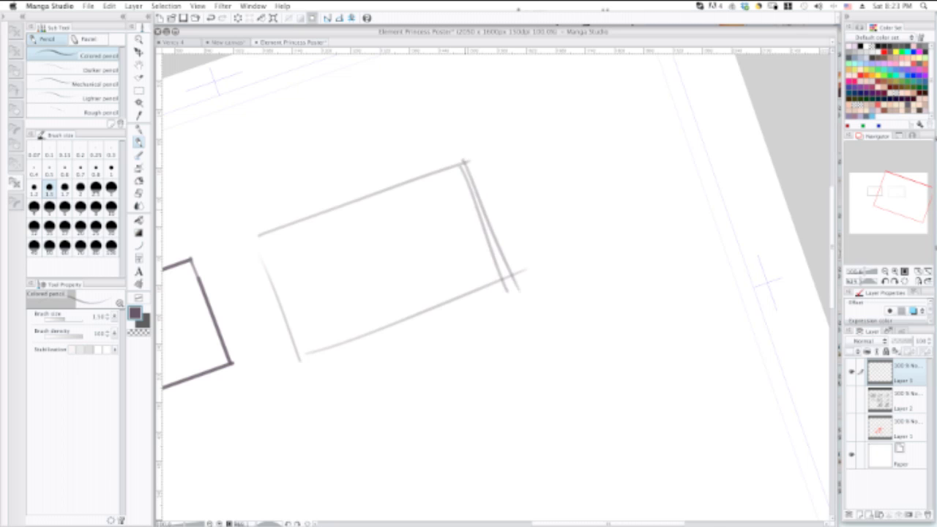
- Return the tilted canvas to its upright orientation so both frames sit level
{"action": "key", "text": "super+minus"}
{"action": "key", "text": "super+minus"}
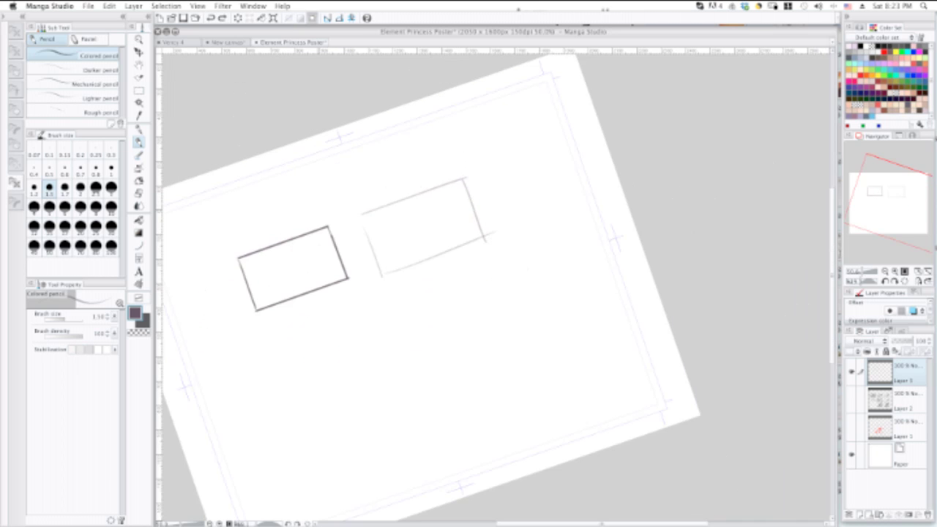
{"action": "key", "text": "super+plus"}
{"action": "key", "text": "super+plus"}
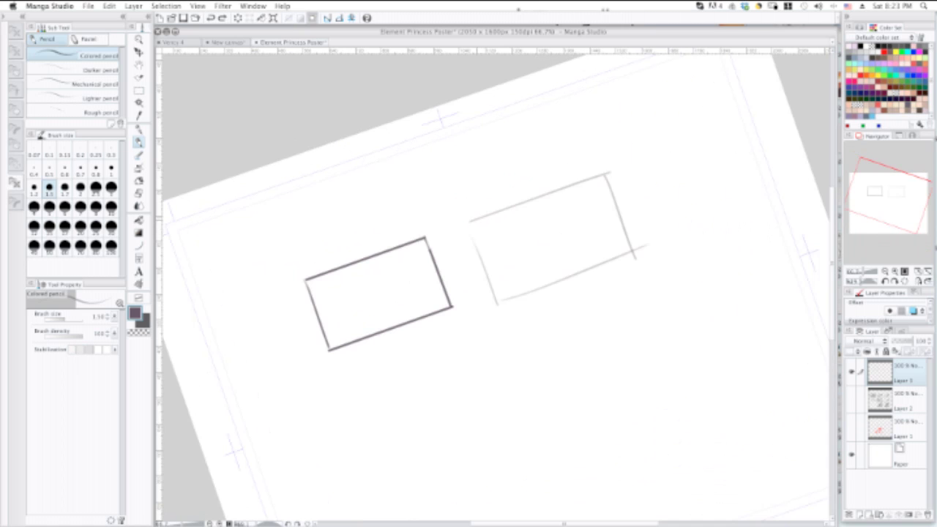
{"action": "left_click_drag", "start_coordinate": [477, 152], "coordinate": [535, 156]}
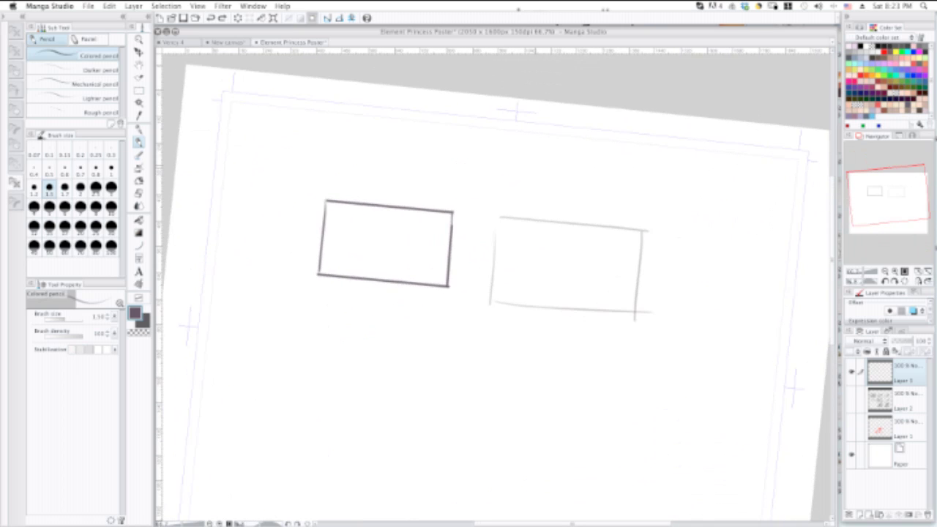
{"action": "left_click_drag", "start_coordinate": [479, 197], "coordinate": [478, 111]}
{"action": "key", "text": "super+plus"}
{"action": "left_click_drag", "start_coordinate": [522, 133], "coordinate": [507, 97]}
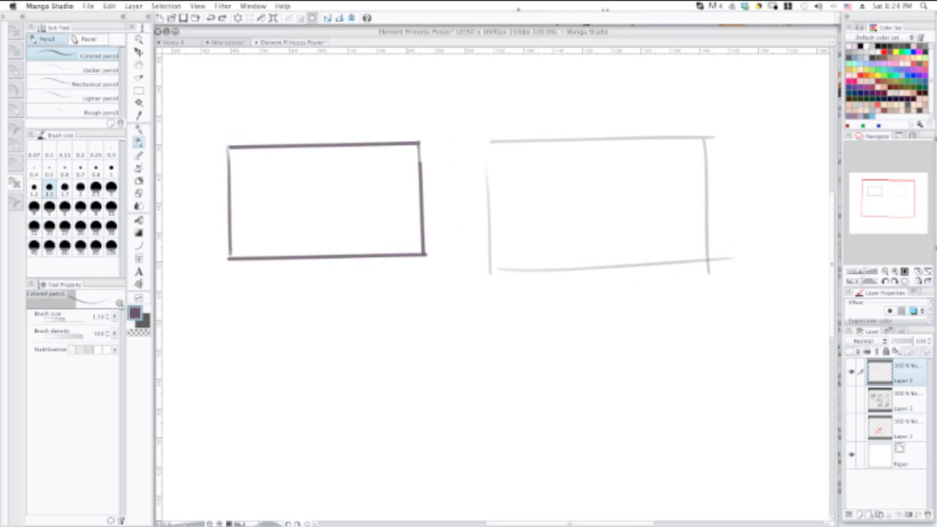
{"action": "left_click", "coordinate": [904, 281]}
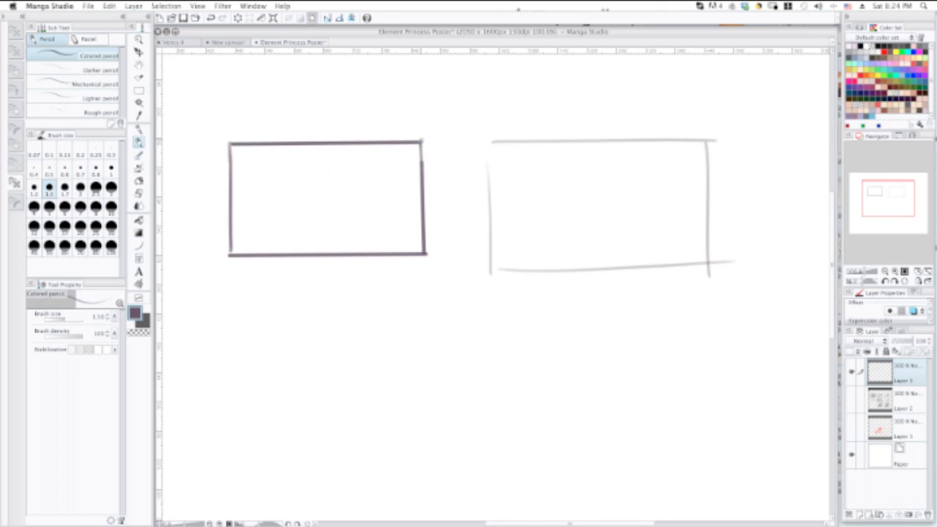
- Reduce the Colored pencil's brush size to 0.8 for sketching inside the first frame
{"action": "left_click_drag", "start_coordinate": [422, 141], "coordinate": [420, 172]}
{"action": "left_click_drag", "start_coordinate": [292, 145], "coordinate": [391, 171]}
{"action": "left_click", "coordinate": [390, 171], "text": "super"}
{"action": "scroll", "coordinate": [423, 212], "scroll_direction": "up", "scroll_amount": 1}
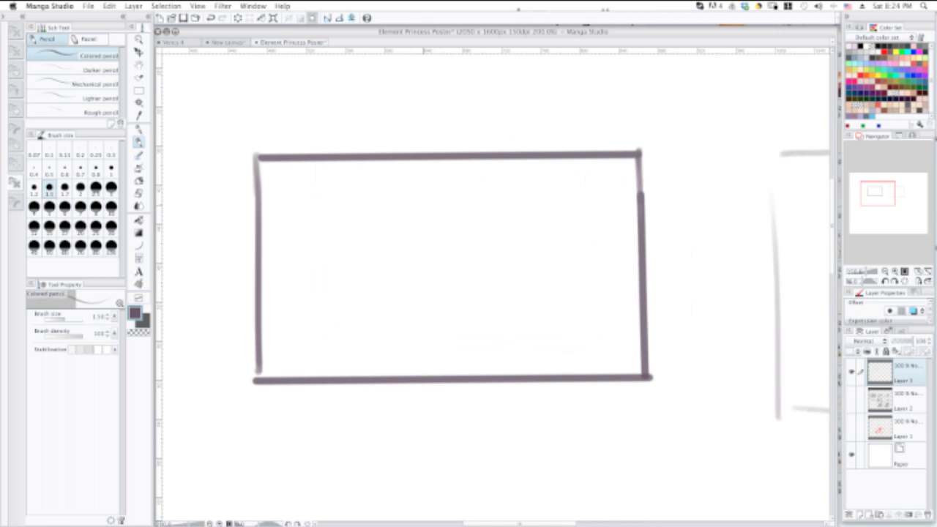
{"action": "key", "text": "bracketleft"}
{"action": "key", "text": "bracketleft"}
{"action": "key", "text": "bracketleft"}
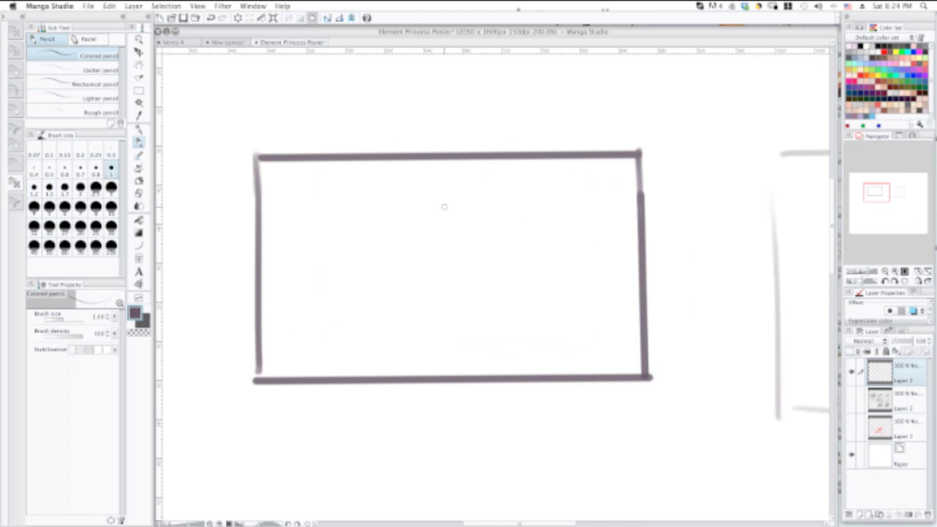
{"action": "scroll", "coordinate": [452, 213], "scroll_direction": "up", "scroll_amount": 2}
{"action": "mouse_move", "coordinate": [459, 213]}
{"action": "left_mouse_down"}
{"action": "mouse_move", "coordinate": [525, 117]}
{"action": "mouse_move", "coordinate": [502, 175]}
{"action": "left_mouse_up"}
{"action": "scroll", "coordinate": [522, 131], "scroll_direction": "down", "scroll_amount": 3}
{"action": "scroll", "coordinate": [445, 218], "scroll_direction": "up", "scroll_amount": 1}
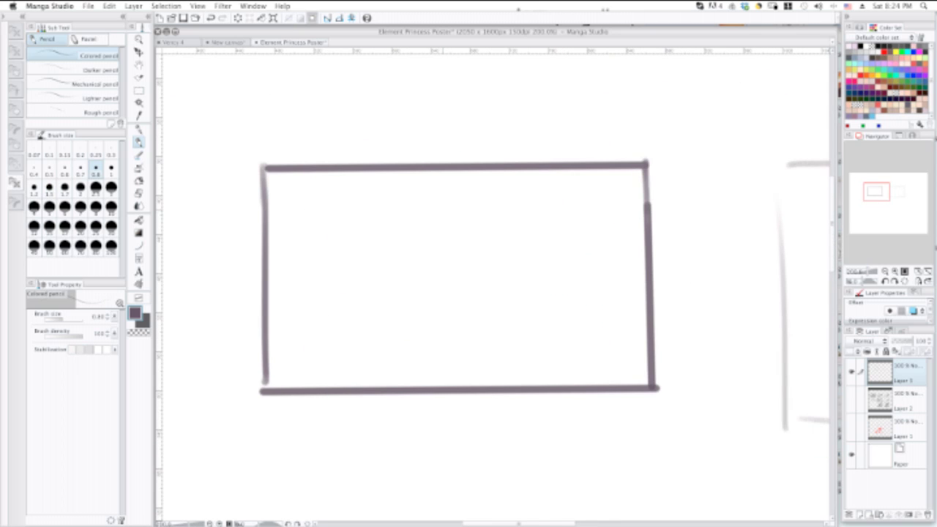
{"action": "scroll", "coordinate": [434, 269], "scroll_direction": "up", "scroll_amount": 2}
{"action": "scroll", "coordinate": [474, 166], "scroll_direction": "down", "scroll_amount": 2}
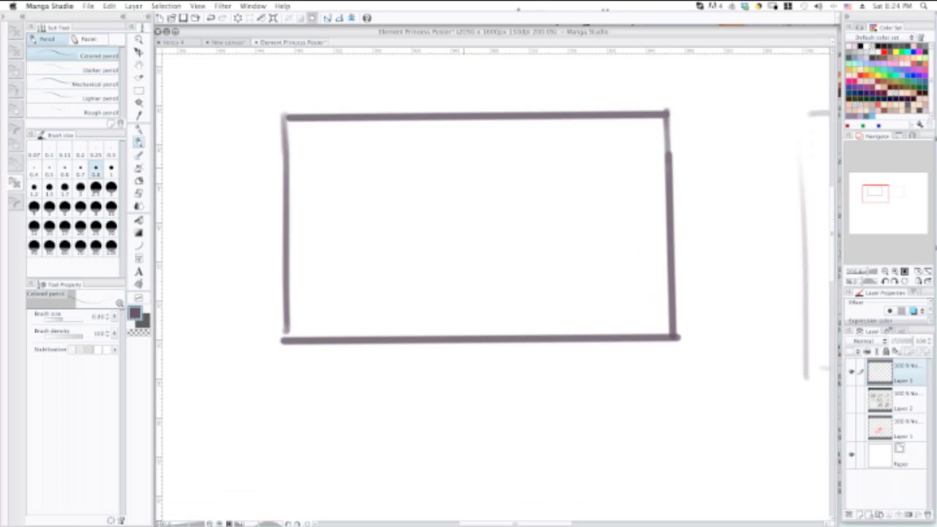
{"action": "left_click_drag", "start_coordinate": [475, 168], "coordinate": [444, 180]}
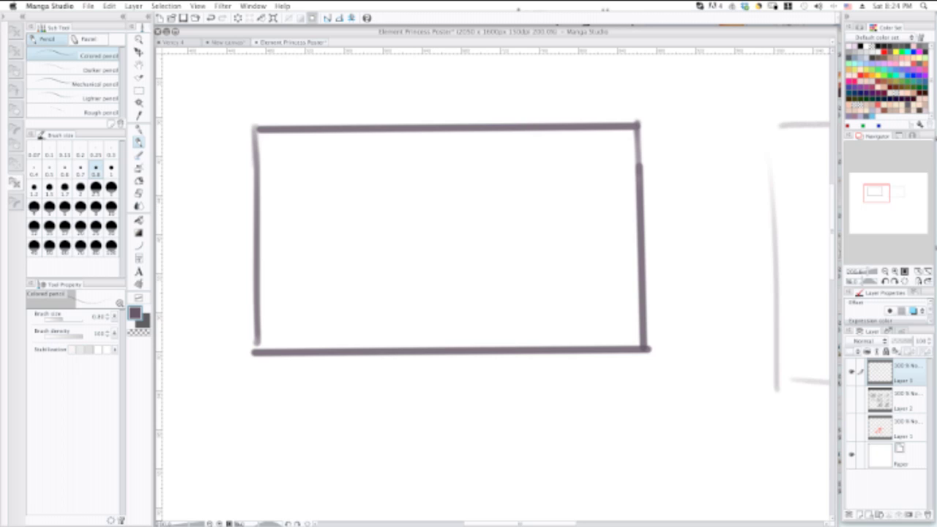
{"action": "key", "text": "super+Tab"}
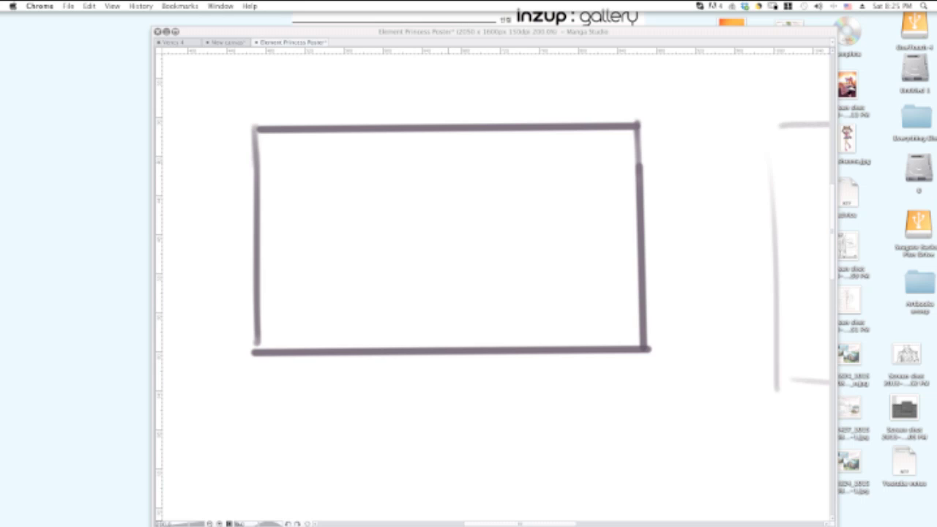
{"action": "left_click", "coordinate": [772, 125]}
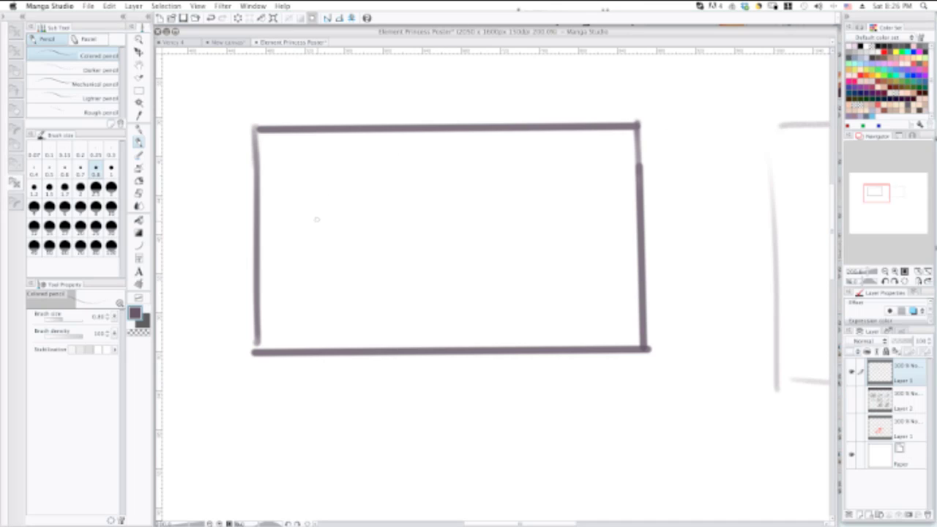
{"action": "mouse_move", "coordinate": [372, 217]}
{"action": "left_mouse_down"}
{"action": "mouse_move", "coordinate": [376, 199]}
{"action": "mouse_move", "coordinate": [410, 249]}
{"action": "left_mouse_up"}
{"action": "key", "text": "super+z"}
{"action": "left_click_drag", "start_coordinate": [425, 167], "coordinate": [433, 296]}
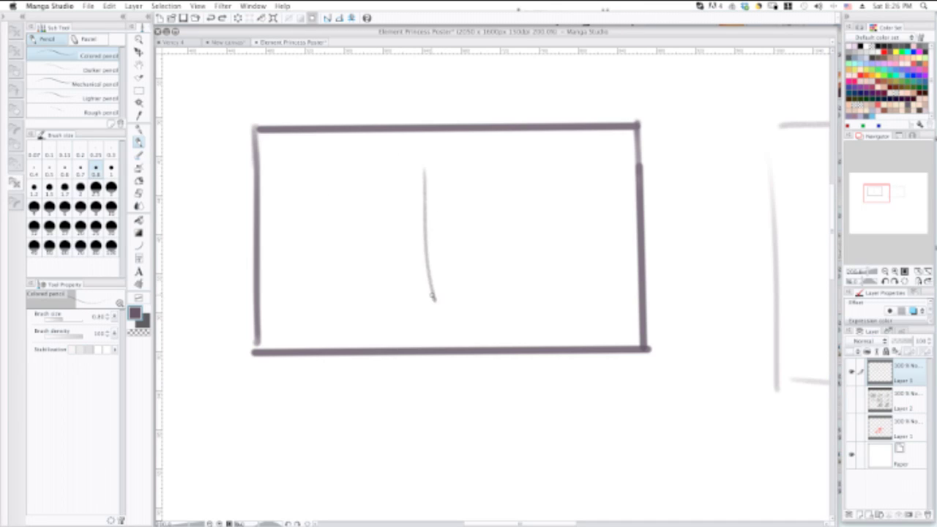
{"action": "key", "text": "super+z"}
- Sketch a tall, narrow upright bar near the centre of the first frame as a figure placeholder
{"action": "left_click_drag", "start_coordinate": [424, 195], "coordinate": [429, 289]}
{"action": "key", "text": "super+z"}
{"action": "mouse_move", "coordinate": [425, 193]}
{"action": "left_mouse_down"}
{"action": "mouse_move", "coordinate": [426, 284]}
{"action": "mouse_move", "coordinate": [439, 199]}
{"action": "mouse_move", "coordinate": [445, 306]}
{"action": "left_mouse_up"}
{"action": "key", "text": "super+z"}
{"action": "left_click_drag", "start_coordinate": [442, 189], "coordinate": [446, 312]}
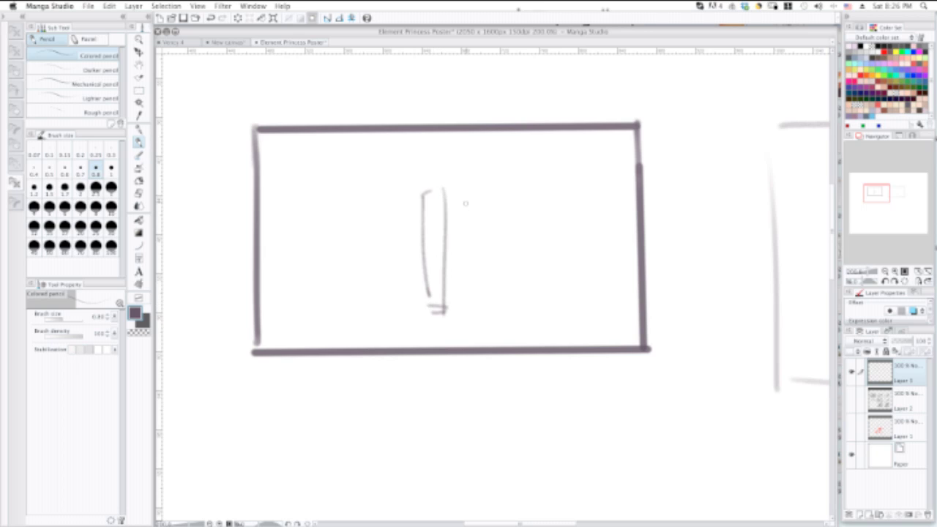
- Sketch two more tall, narrow bars side by side to the right of the centre bar in the first frame
{"action": "left_click_drag", "start_coordinate": [465, 204], "coordinate": [477, 316]}
{"action": "key", "text": "super+z"}
{"action": "left_click_drag", "start_coordinate": [466, 198], "coordinate": [476, 315]}
{"action": "mouse_move", "coordinate": [475, 195]}
{"action": "left_mouse_down"}
{"action": "mouse_move", "coordinate": [488, 224]}
{"action": "mouse_move", "coordinate": [495, 303]}
{"action": "left_mouse_up"}
{"action": "left_click_drag", "start_coordinate": [522, 202], "coordinate": [530, 309]}
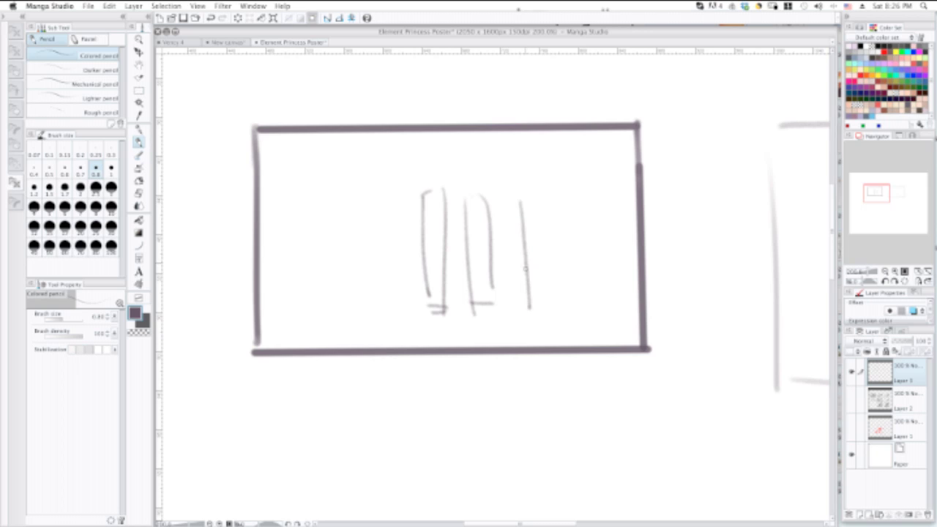
{"action": "mouse_move", "coordinate": [522, 199]}
{"action": "left_mouse_down"}
{"action": "mouse_move", "coordinate": [540, 227]}
{"action": "mouse_move", "coordinate": [543, 301]}
{"action": "left_mouse_up"}
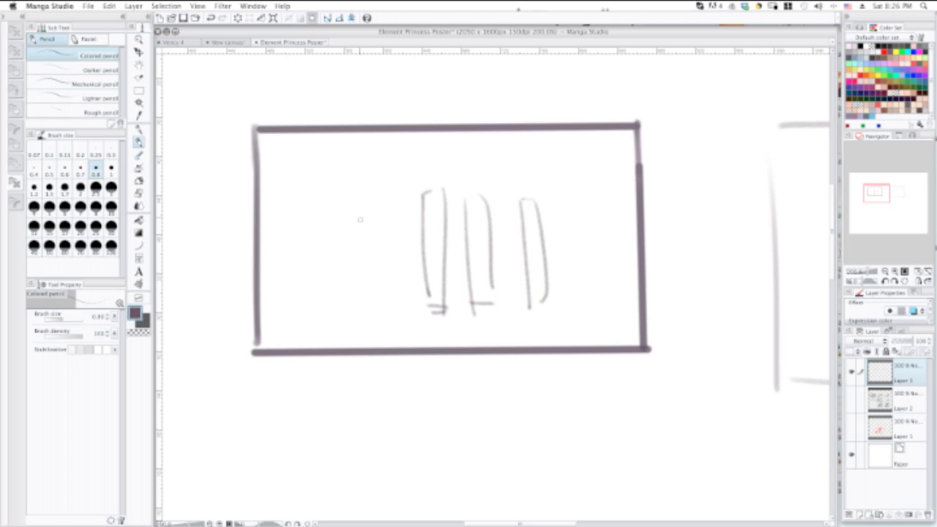
- Sketch two slightly shorter narrow bars to the left of the centre bar, the nearer one tapering downward
{"action": "mouse_move", "coordinate": [360, 207]}
{"action": "left_mouse_down"}
{"action": "mouse_move", "coordinate": [378, 298]}
{"action": "mouse_move", "coordinate": [386, 248]}
{"action": "mouse_move", "coordinate": [379, 304]}
{"action": "left_mouse_up"}
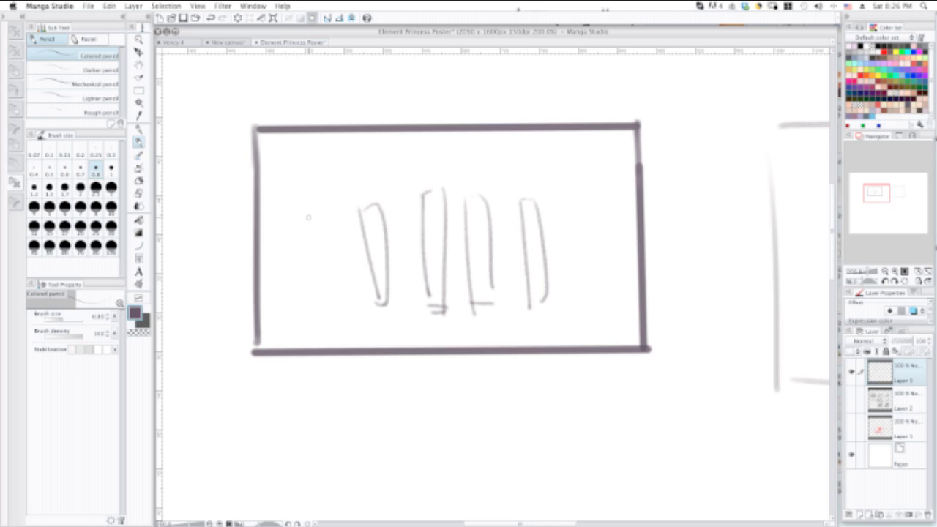
{"action": "left_click_drag", "start_coordinate": [308, 212], "coordinate": [322, 302]}
{"action": "key", "text": "super+z"}
{"action": "left_click_drag", "start_coordinate": [313, 216], "coordinate": [323, 301]}
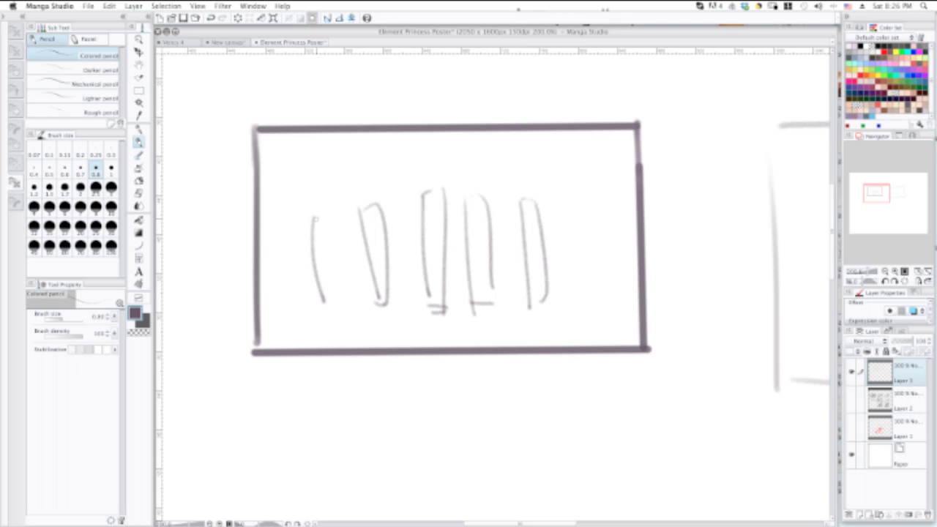
{"action": "mouse_move", "coordinate": [315, 216]}
{"action": "left_mouse_down"}
{"action": "mouse_move", "coordinate": [339, 301]}
{"action": "mouse_move", "coordinate": [355, 309]}
{"action": "left_mouse_up"}
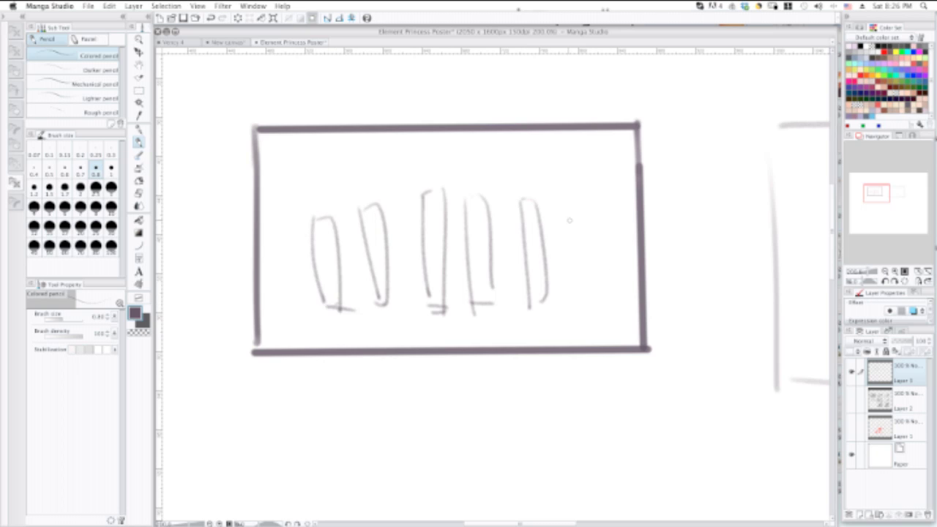
- Complete the row of eight bars with one at the far left and two at the right end of the first frame
{"action": "left_click_drag", "start_coordinate": [572, 202], "coordinate": [581, 300]}
{"action": "left_click_drag", "start_coordinate": [576, 204], "coordinate": [592, 301]}
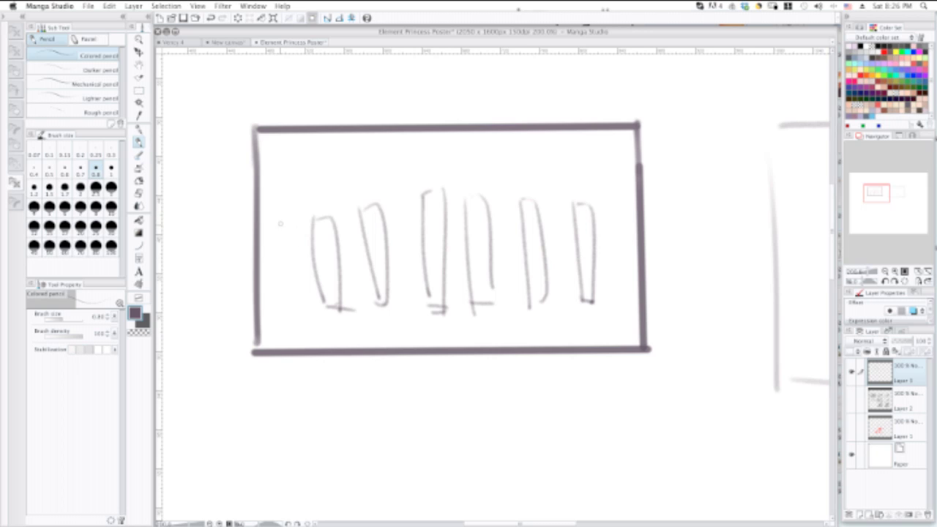
{"action": "mouse_move", "coordinate": [278, 203]}
{"action": "left_mouse_down"}
{"action": "mouse_move", "coordinate": [289, 307]}
{"action": "mouse_move", "coordinate": [277, 273]}
{"action": "mouse_move", "coordinate": [286, 306]}
{"action": "mouse_move", "coordinate": [287, 207]}
{"action": "mouse_move", "coordinate": [300, 302]}
{"action": "mouse_move", "coordinate": [283, 300]}
{"action": "left_mouse_up"}
{"action": "key", "text": "super+z"}
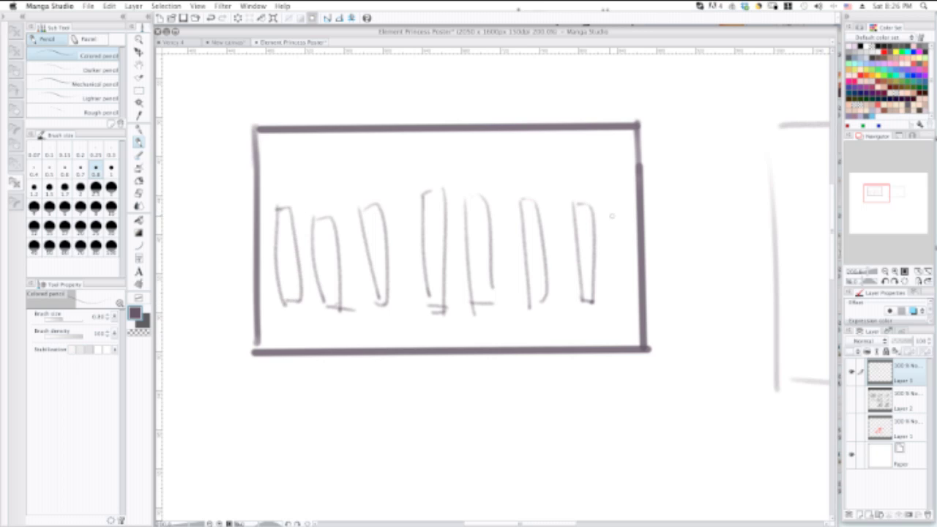
{"action": "left_click_drag", "start_coordinate": [609, 196], "coordinate": [600, 310]}
{"action": "key", "text": "super+z"}
{"action": "mouse_move", "coordinate": [604, 199]}
{"action": "left_mouse_down"}
{"action": "mouse_move", "coordinate": [623, 263]}
{"action": "mouse_move", "coordinate": [612, 272]}
{"action": "mouse_move", "coordinate": [610, 311]}
{"action": "mouse_move", "coordinate": [630, 300]}
{"action": "left_mouse_up"}
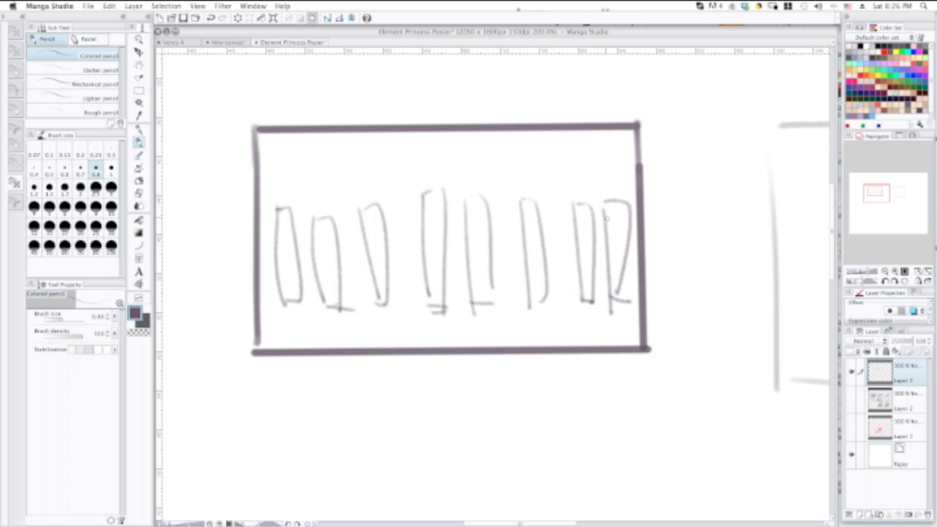
- Lasso the seventh bar from the left, move it slightly left to even the spacing, and deselect it
{"action": "key", "text": "m"}
{"action": "mouse_move", "coordinate": [560, 188]}
{"action": "left_mouse_down"}
{"action": "mouse_move", "coordinate": [572, 320]}
{"action": "mouse_move", "coordinate": [598, 290]}
{"action": "mouse_move", "coordinate": [593, 192]}
{"action": "left_mouse_up"}
{"action": "key", "text": "k"}
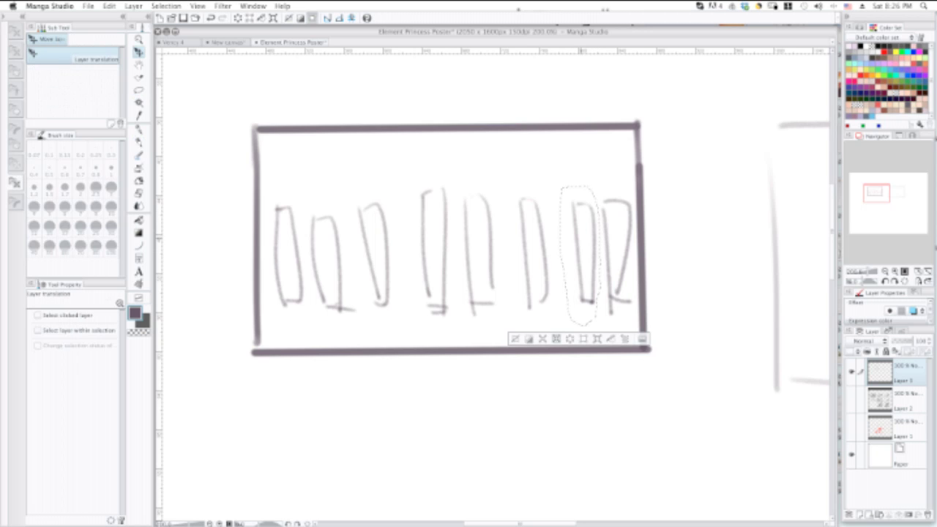
{"action": "left_click_drag", "start_coordinate": [581, 240], "coordinate": [572, 241]}
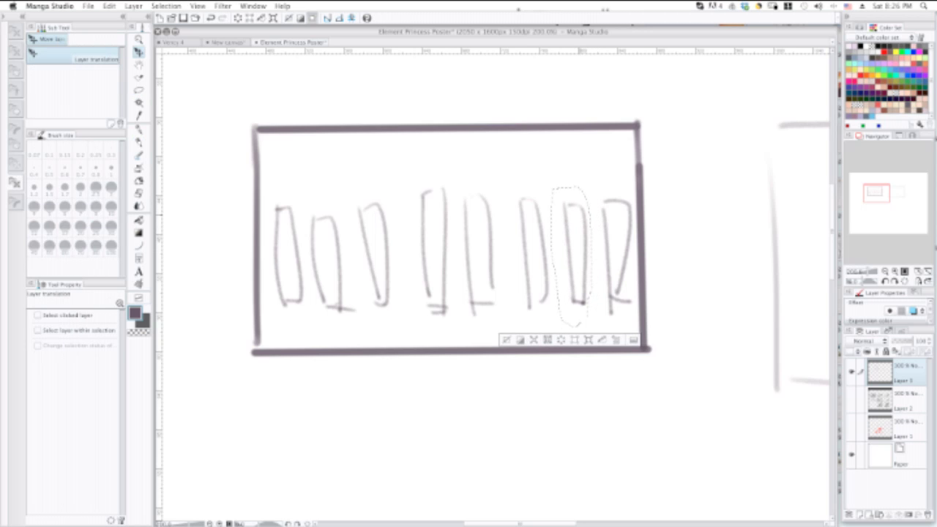
{"action": "key", "text": "super+d"}
{"action": "key", "text": "p"}
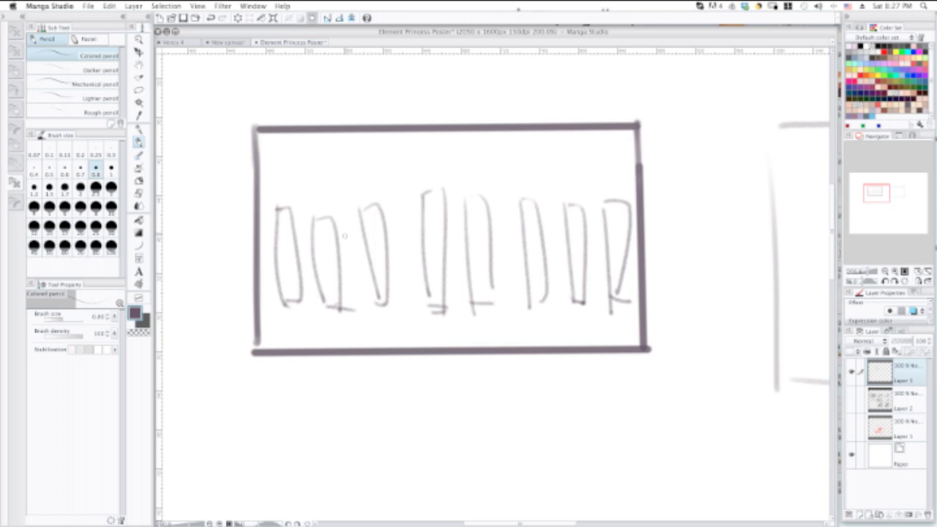
- Reinforce the third bar from the left with another Colored pencil stroke along its right side
{"action": "key", "text": "super+z"}
{"action": "mouse_move", "coordinate": [360, 217]}
{"action": "left_mouse_down"}
{"action": "mouse_move", "coordinate": [377, 311]}
{"action": "mouse_move", "coordinate": [387, 300]}
{"action": "left_mouse_up"}
{"action": "scroll", "coordinate": [409, 250], "scroll_direction": "down", "scroll_amount": 3}
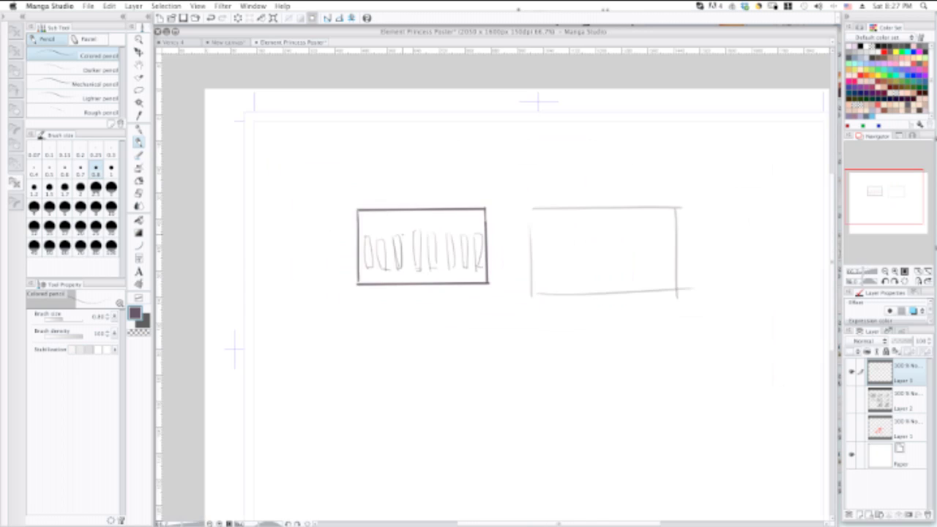
- Lasso the sixth bar from the left, nudge it slightly left, and clear the selection
{"action": "key", "text": "super+plus"}
{"action": "key", "text": "super+plus"}
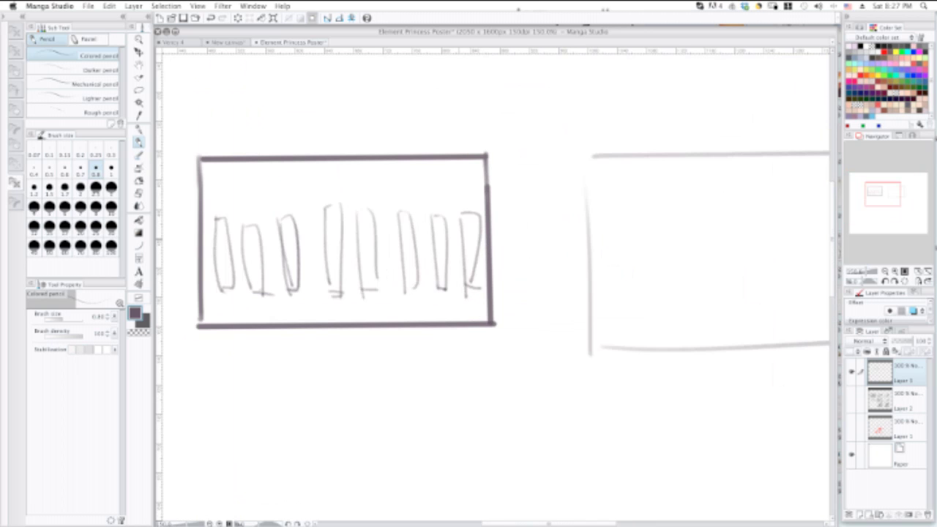
{"action": "key", "text": "m"}
{"action": "mouse_move", "coordinate": [396, 210]}
{"action": "left_mouse_down"}
{"action": "mouse_move", "coordinate": [392, 273]}
{"action": "mouse_move", "coordinate": [416, 302]}
{"action": "mouse_move", "coordinate": [422, 232]}
{"action": "mouse_move", "coordinate": [412, 205]}
{"action": "left_mouse_up"}
{"action": "key", "text": "k"}
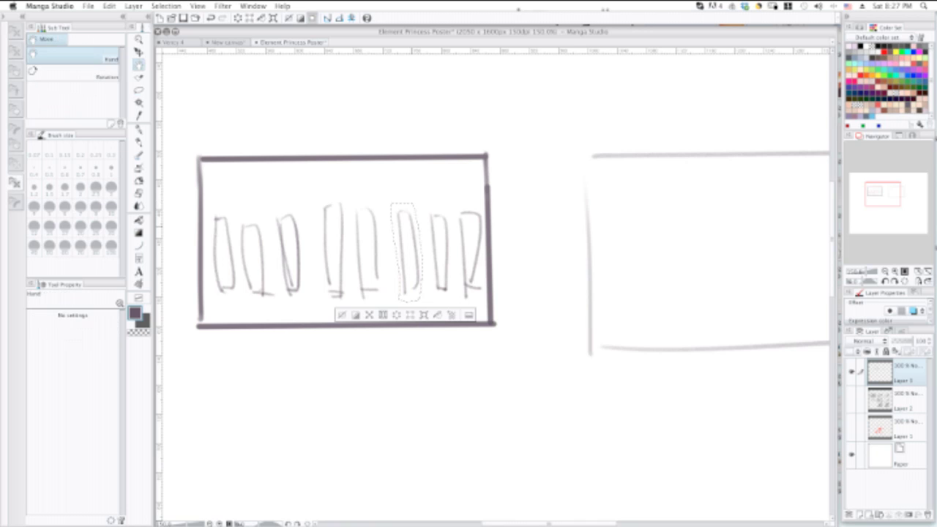
{"action": "key", "text": "Left"}
{"action": "key", "text": "Left"}
{"action": "key", "text": "Left"}
{"action": "key", "text": "Left"}
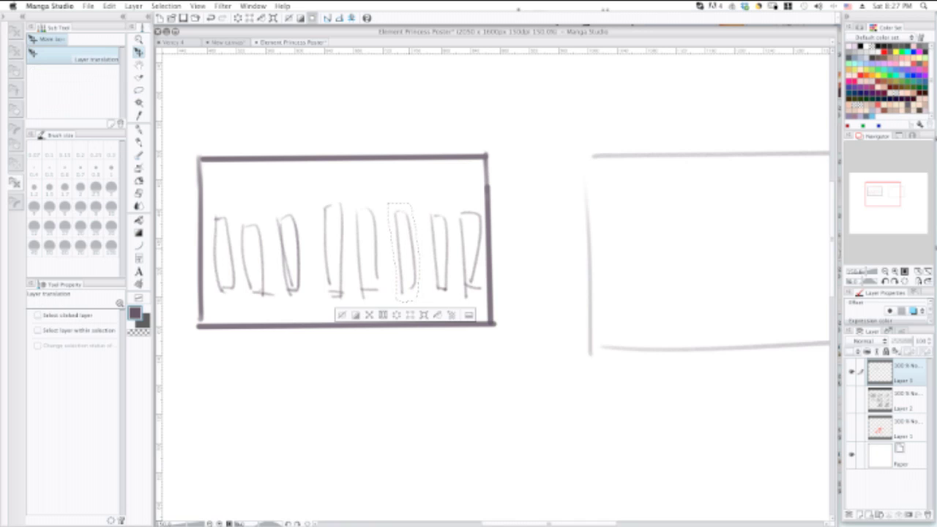
{"action": "key", "text": "Left"}
{"action": "key", "text": "ctrl+d"}
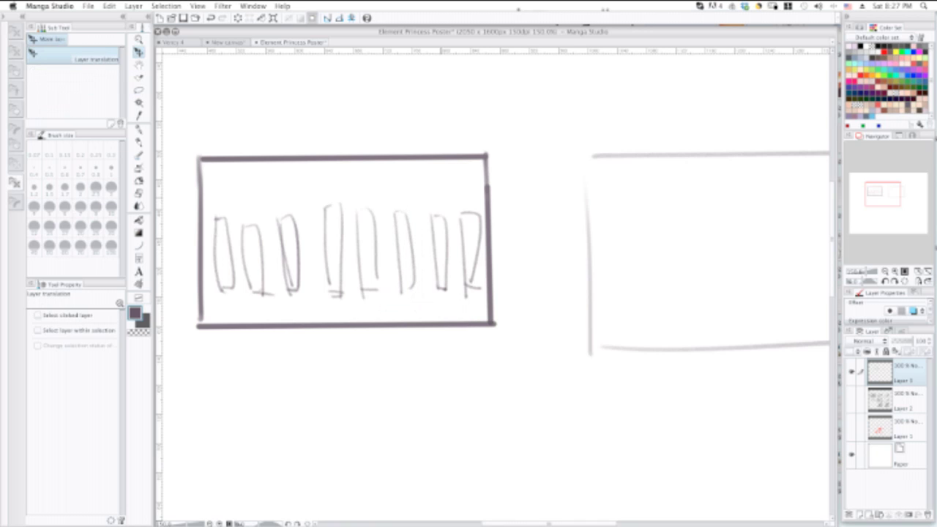
- Sketch a smaller rectangular frame below the first frame with the Colored pencil, redoing its right and bottom edges
{"action": "key", "text": "p"}
{"action": "left_click_drag", "start_coordinate": [443, 329], "coordinate": [506, 217]}
{"action": "scroll", "coordinate": [492, 282], "scroll_direction": "down", "scroll_amount": 2}
{"action": "mouse_move", "coordinate": [359, 247]}
{"action": "left_mouse_down"}
{"action": "mouse_move", "coordinate": [370, 345]}
{"action": "mouse_move", "coordinate": [381, 251]}
{"action": "mouse_move", "coordinate": [534, 251]}
{"action": "mouse_move", "coordinate": [532, 338]}
{"action": "left_mouse_up"}
{"action": "left_click_drag", "start_coordinate": [369, 347], "coordinate": [576, 350]}
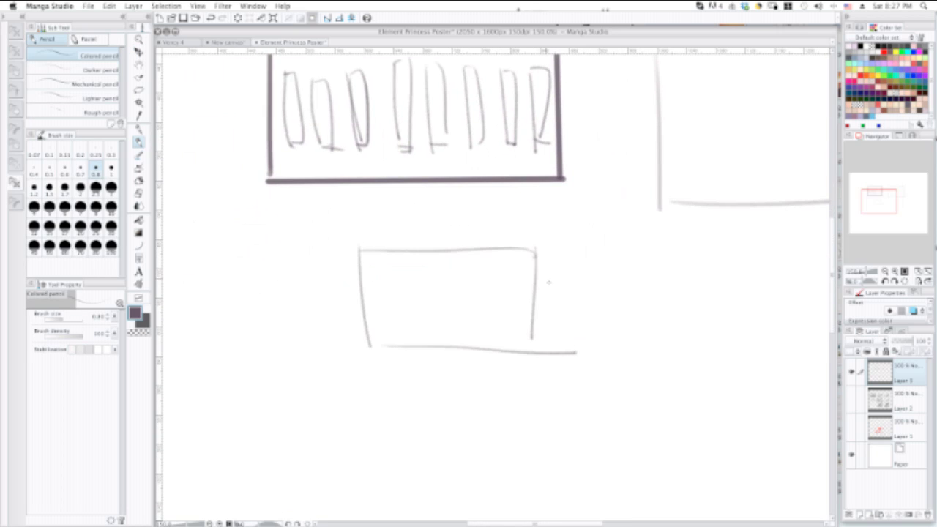
{"action": "key", "text": "ctrl+z"}
{"action": "left_click_drag", "start_coordinate": [535, 251], "coordinate": [544, 351]}
{"action": "left_click_drag", "start_coordinate": [380, 352], "coordinate": [558, 350]}
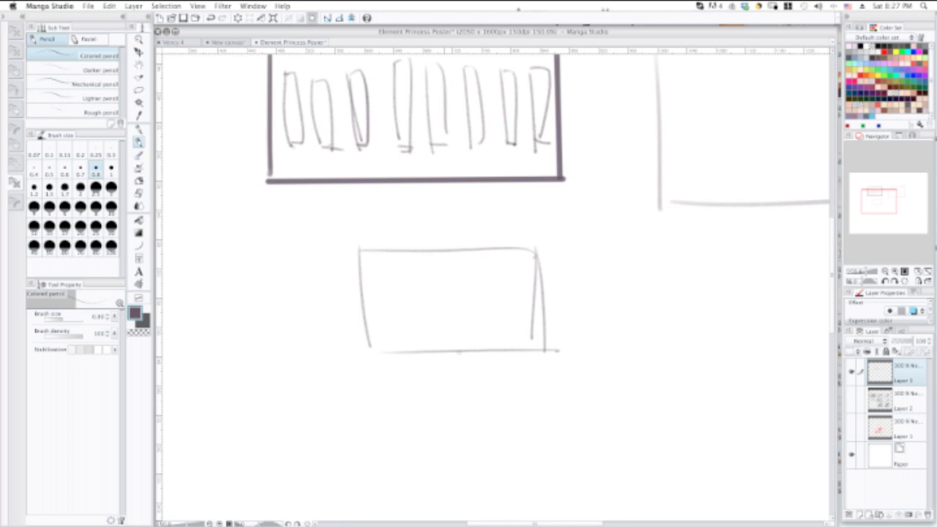
{"action": "left_click_drag", "start_coordinate": [373, 351], "coordinate": [417, 359]}
- Fill the small frame with a rough composition of angular shapes at left, a two-legged figure, a small circle, and diagonal and curved lines
{"action": "mouse_move", "coordinate": [371, 289]}
{"action": "left_mouse_down"}
{"action": "mouse_move", "coordinate": [395, 265]}
{"action": "mouse_move", "coordinate": [402, 302]}
{"action": "left_mouse_up"}
{"action": "left_click_drag", "start_coordinate": [400, 302], "coordinate": [401, 302]}
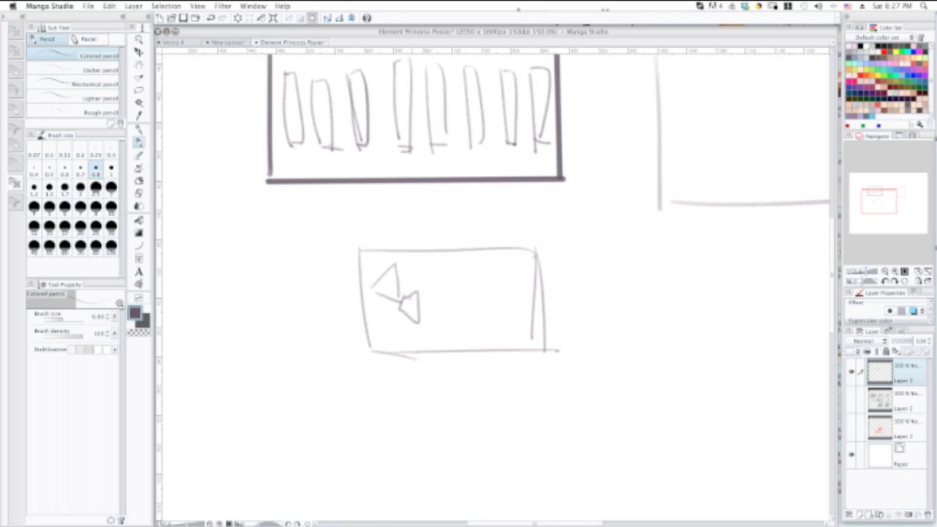
{"action": "mouse_move", "coordinate": [477, 276]}
{"action": "left_mouse_down"}
{"action": "mouse_move", "coordinate": [451, 353]}
{"action": "mouse_move", "coordinate": [483, 346]}
{"action": "left_mouse_up"}
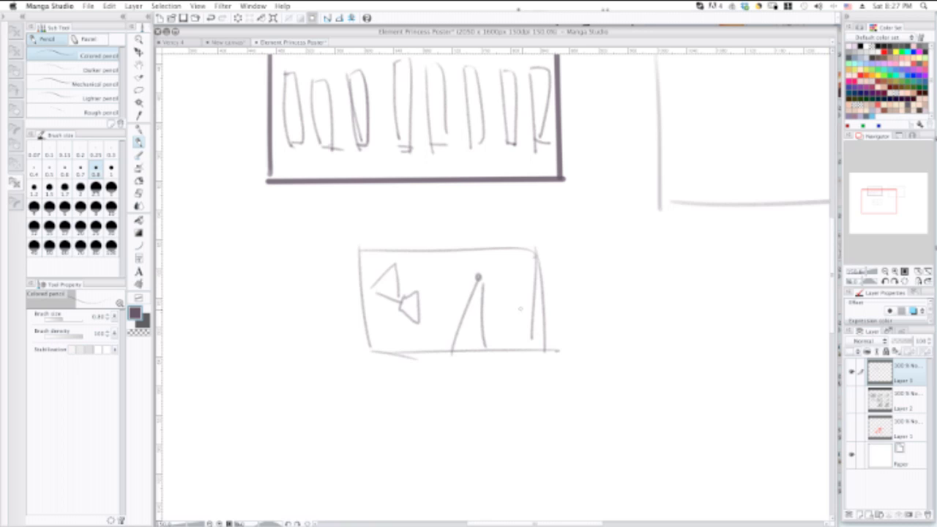
{"action": "mouse_move", "coordinate": [515, 293]}
{"action": "left_mouse_down"}
{"action": "mouse_move", "coordinate": [541, 338]}
{"action": "mouse_move", "coordinate": [543, 322]}
{"action": "left_mouse_up"}
{"action": "left_click_drag", "start_coordinate": [505, 262], "coordinate": [502, 267]}
{"action": "left_click_drag", "start_coordinate": [362, 324], "coordinate": [426, 353]}
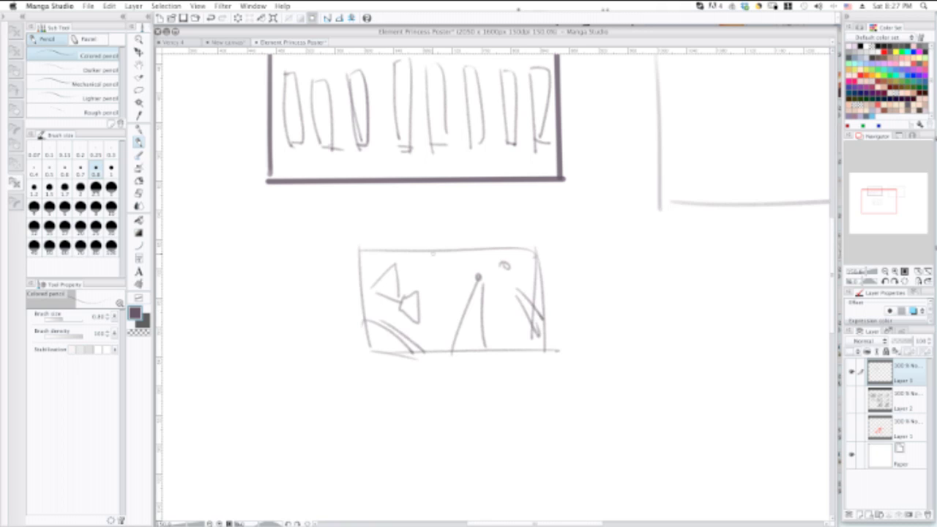
{"action": "mouse_move", "coordinate": [430, 257]}
{"action": "left_mouse_down"}
{"action": "mouse_move", "coordinate": [459, 301]}
{"action": "mouse_move", "coordinate": [541, 338]}
{"action": "left_mouse_up"}
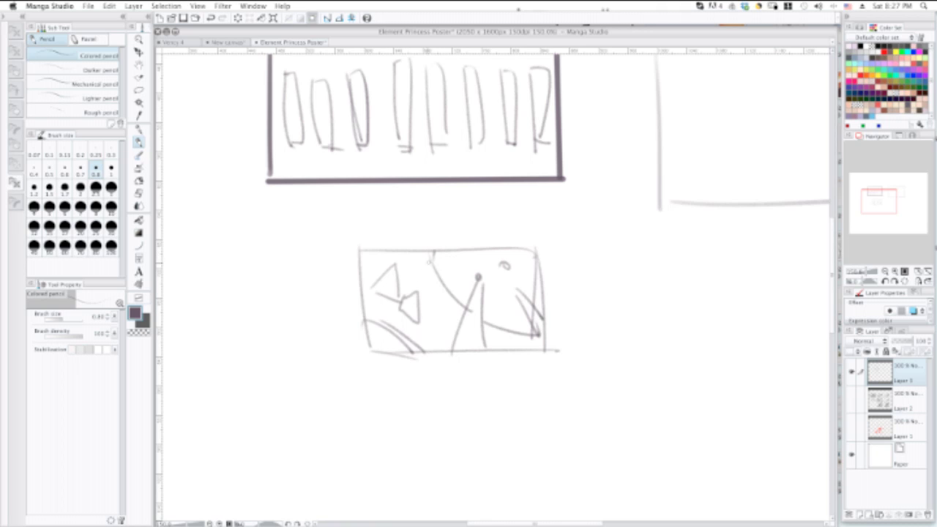
{"action": "mouse_move", "coordinate": [401, 272]}
{"action": "left_mouse_down"}
{"action": "mouse_move", "coordinate": [439, 263]}
{"action": "mouse_move", "coordinate": [401, 292]}
{"action": "left_mouse_up"}
{"action": "left_click_drag", "start_coordinate": [508, 330], "coordinate": [514, 362]}
{"action": "left_click_drag", "start_coordinate": [524, 333], "coordinate": [518, 350]}
{"action": "key", "text": "super+z"}
{"action": "key", "text": "super+z"}
{"action": "key", "text": "super+z"}
{"action": "mouse_move", "coordinate": [431, 342]}
{"action": "left_mouse_down"}
{"action": "mouse_move", "coordinate": [439, 327]}
{"action": "mouse_move", "coordinate": [443, 339]}
{"action": "left_mouse_up"}
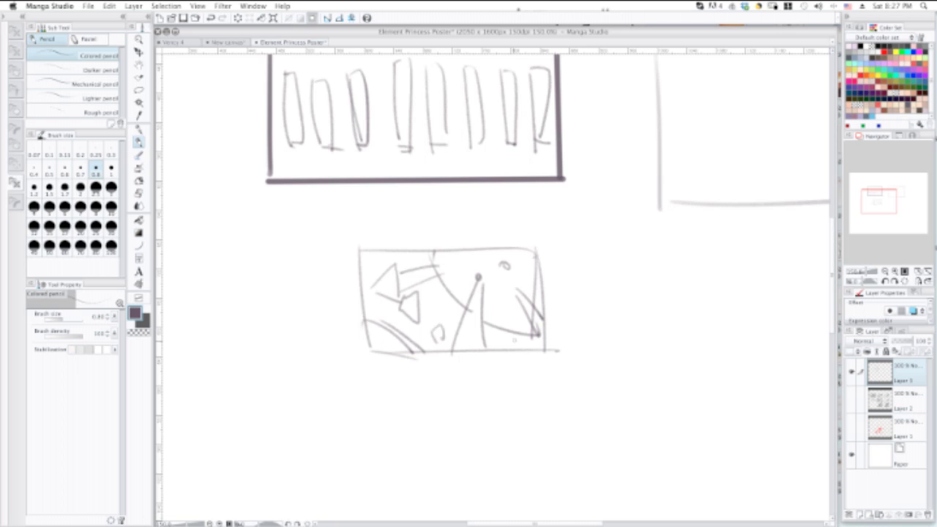
{"action": "left_click_drag", "start_coordinate": [510, 333], "coordinate": [513, 343]}
{"action": "key", "text": "super+z"}
{"action": "key", "text": "super+z"}
{"action": "scroll", "coordinate": [496, 287], "scroll_direction": "up", "scroll_amount": 4}
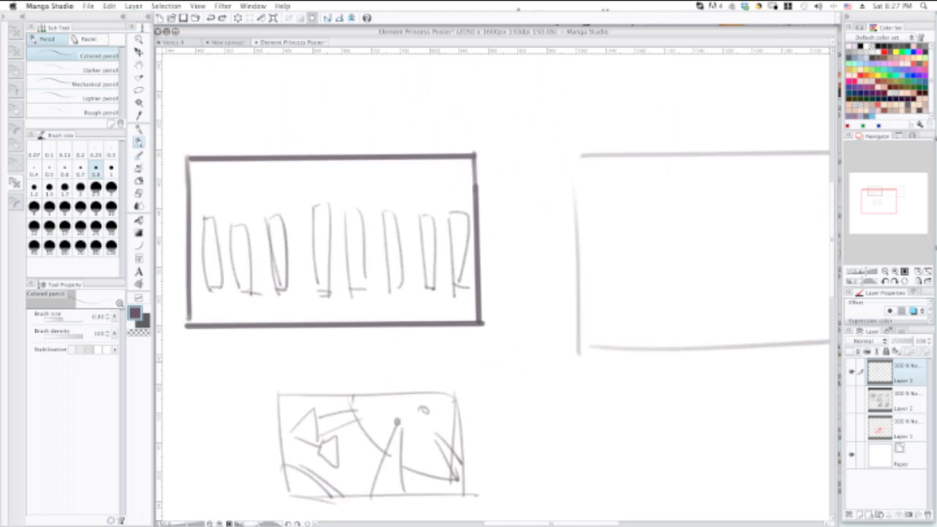
{"action": "scroll", "coordinate": [495, 288], "scroll_direction": "down", "scroll_amount": 3}
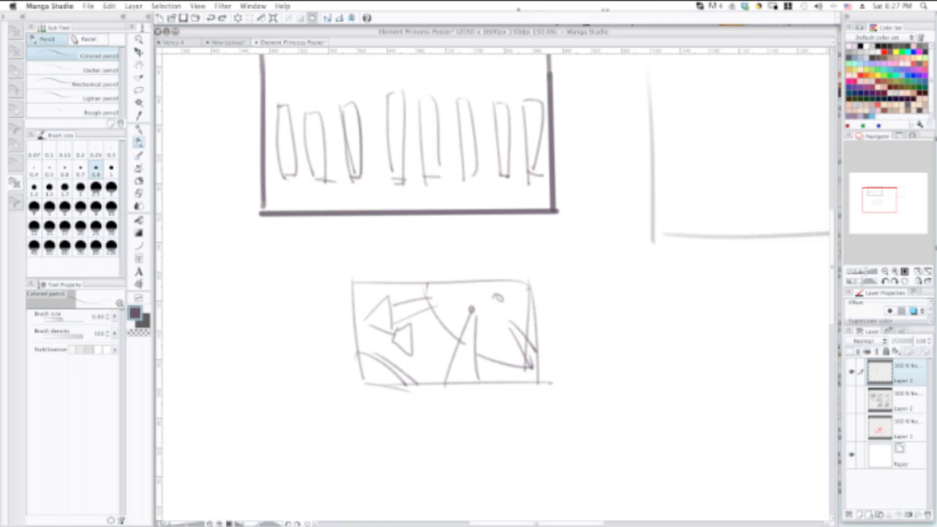
{"action": "key", "text": "super+Tab"}
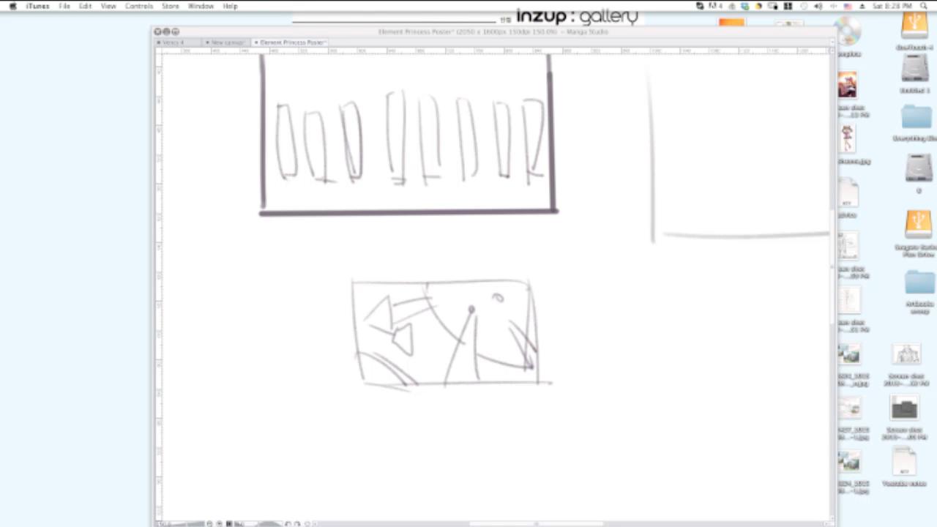
{"action": "key", "text": "super+Tab"}
{"action": "key", "text": "super+Tab"}
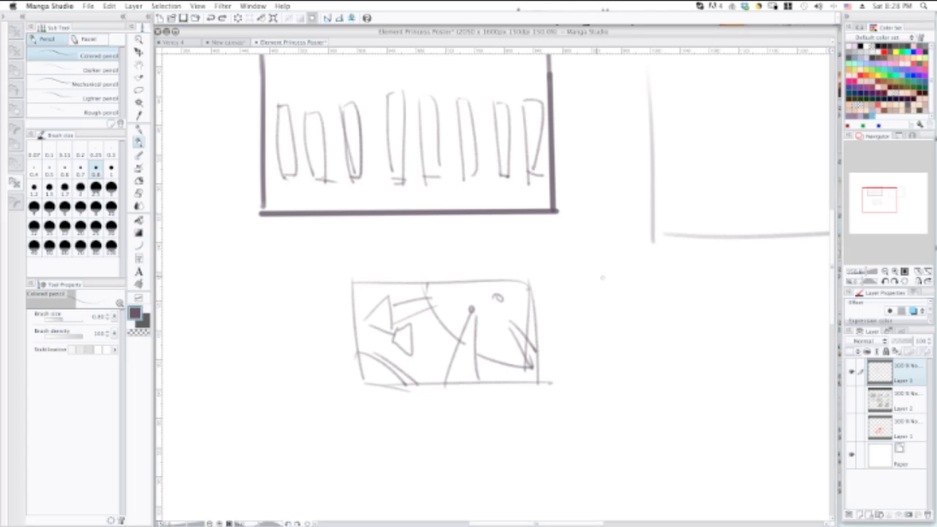
- Reinforce the small frame's left edge, and erase and redraw the rightmost bar in the first frame as an upright box
{"action": "left_click_drag", "start_coordinate": [358, 284], "coordinate": [364, 384]}
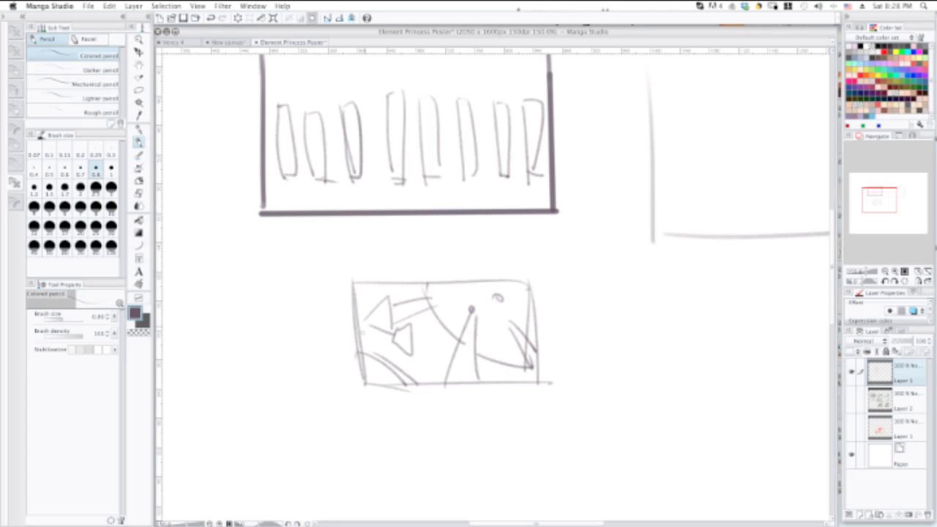
{"action": "mouse_move", "coordinate": [416, 220]}
{"action": "left_mouse_down"}
{"action": "mouse_move", "coordinate": [409, 302]}
{"action": "mouse_move", "coordinate": [395, 316]}
{"action": "left_mouse_up"}
{"action": "key", "text": "e"}
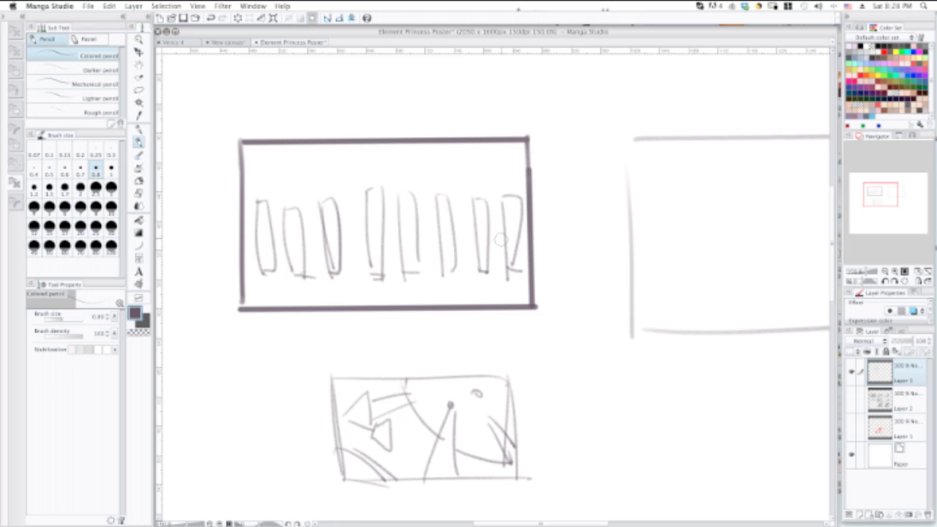
{"action": "left_click_drag", "start_coordinate": [508, 208], "coordinate": [518, 264]}
{"action": "key", "text": "p"}
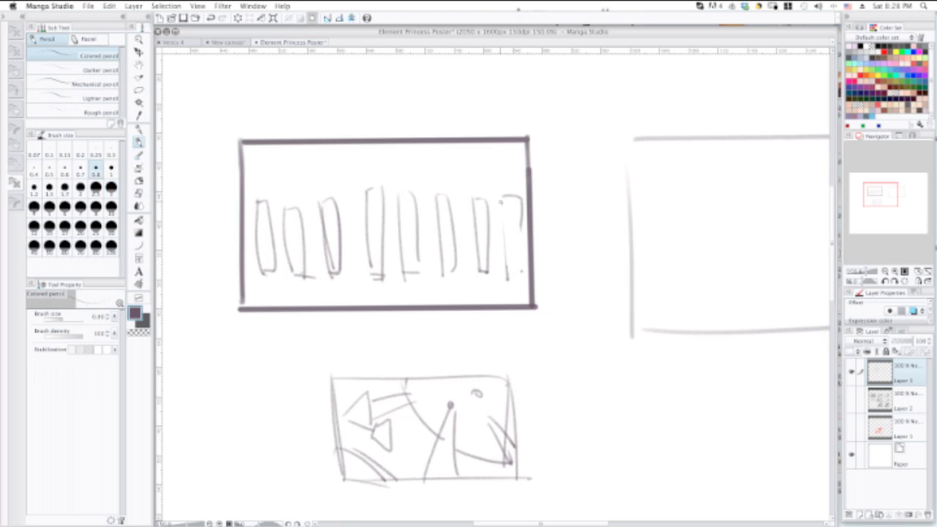
{"action": "mouse_move", "coordinate": [502, 201]}
{"action": "left_mouse_down"}
{"action": "mouse_move", "coordinate": [505, 271]}
{"action": "mouse_move", "coordinate": [522, 265]}
{"action": "mouse_move", "coordinate": [519, 272]}
{"action": "left_mouse_up"}
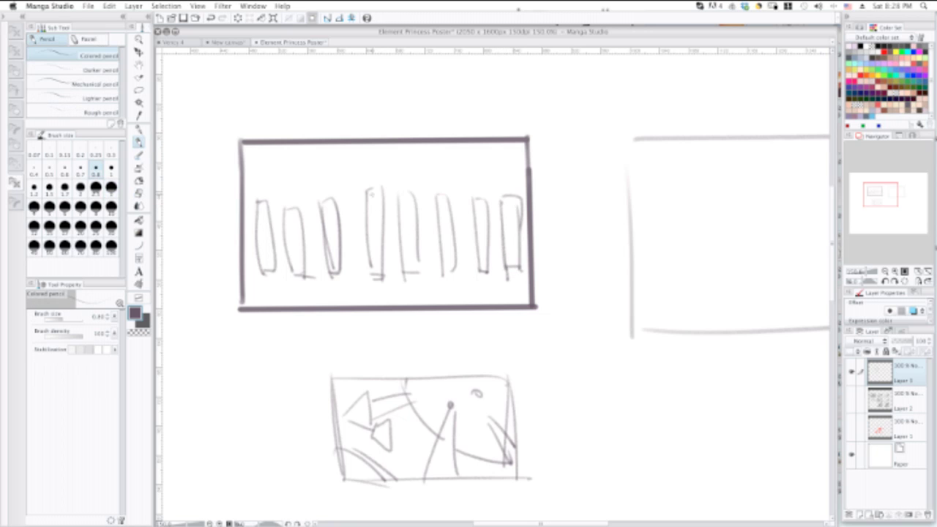
- Redraw the outlines of the two centre bars in the first frame more firmly and square off the second bar from the left
{"action": "mouse_move", "coordinate": [364, 189]}
{"action": "left_mouse_down"}
{"action": "mouse_move", "coordinate": [383, 184]}
{"action": "mouse_move", "coordinate": [390, 283]}
{"action": "mouse_move", "coordinate": [381, 195]}
{"action": "mouse_move", "coordinate": [383, 278]}
{"action": "left_mouse_up"}
{"action": "key", "text": "super+z"}
{"action": "key", "text": "super+z"}
{"action": "key", "text": "super+z"}
{"action": "left_click_drag", "start_coordinate": [364, 194], "coordinate": [366, 278]}
{"action": "mouse_move", "coordinate": [393, 194]}
{"action": "left_mouse_down"}
{"action": "mouse_move", "coordinate": [416, 194]}
{"action": "mouse_move", "coordinate": [416, 278]}
{"action": "left_mouse_up"}
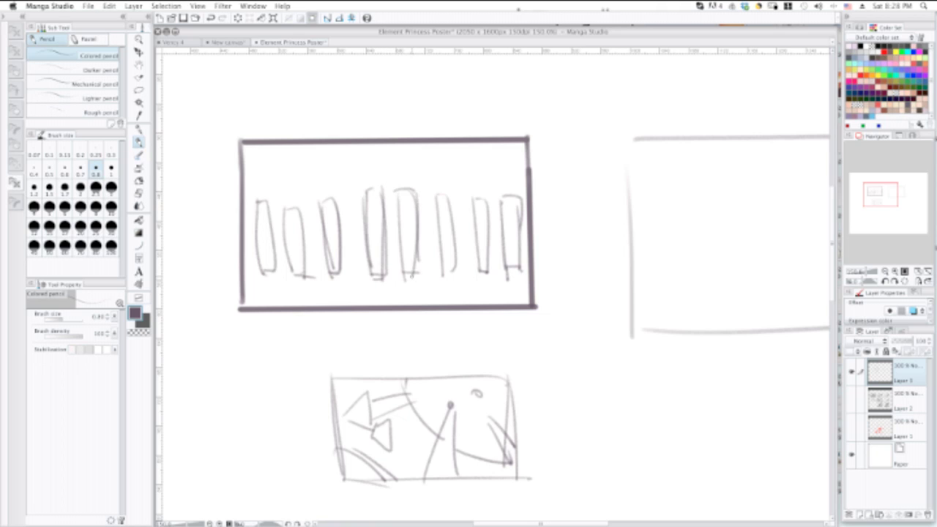
{"action": "key", "text": "super+z"}
{"action": "mouse_move", "coordinate": [395, 193]}
{"action": "left_mouse_down"}
{"action": "mouse_move", "coordinate": [404, 279]}
{"action": "mouse_move", "coordinate": [415, 259]}
{"action": "left_mouse_up"}
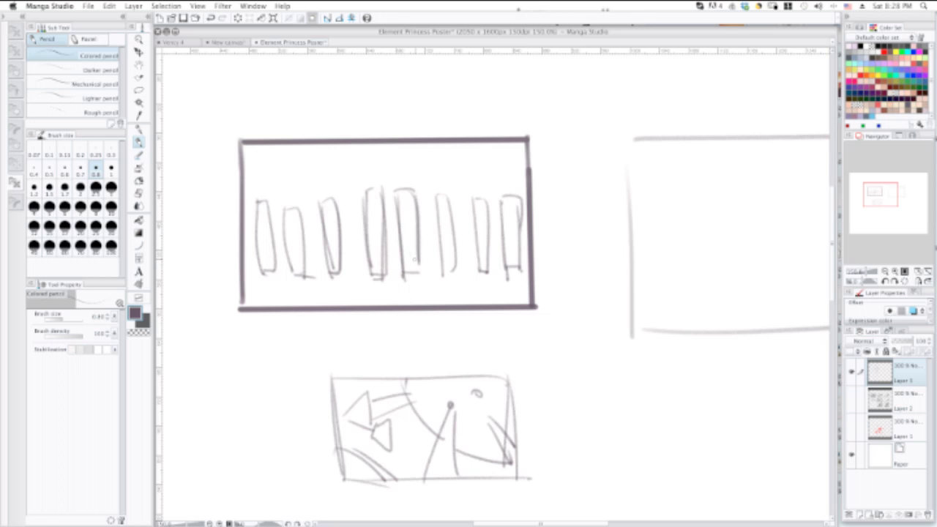
{"action": "mouse_move", "coordinate": [283, 211]}
{"action": "left_mouse_down"}
{"action": "mouse_move", "coordinate": [297, 209]}
{"action": "mouse_move", "coordinate": [306, 247]}
{"action": "left_mouse_up"}
{"action": "left_click_drag", "start_coordinate": [640, 251], "coordinate": [578, 245]}
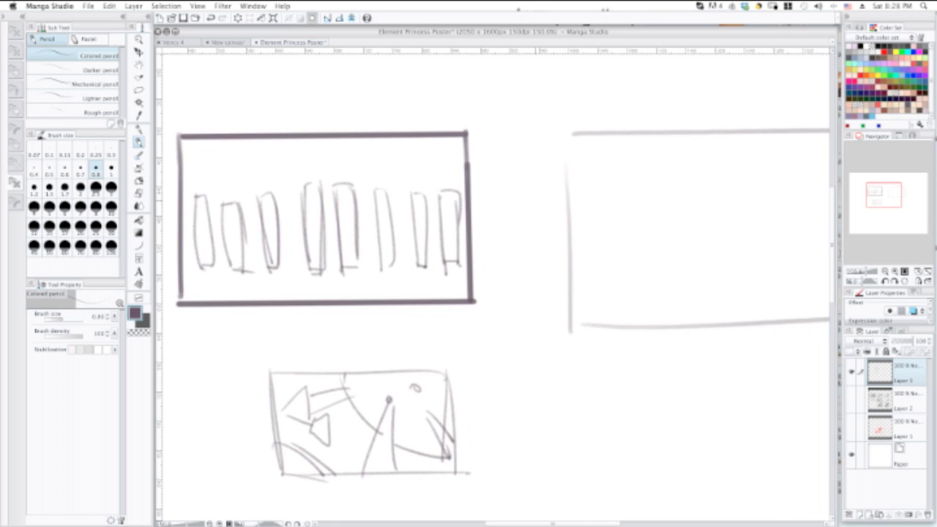
- Switch to the Finder and look through the reference images in Quick Look, up to the Onyx and Vulcan character page
{"action": "left_click_drag", "start_coordinate": [542, 158], "coordinate": [462, 136]}
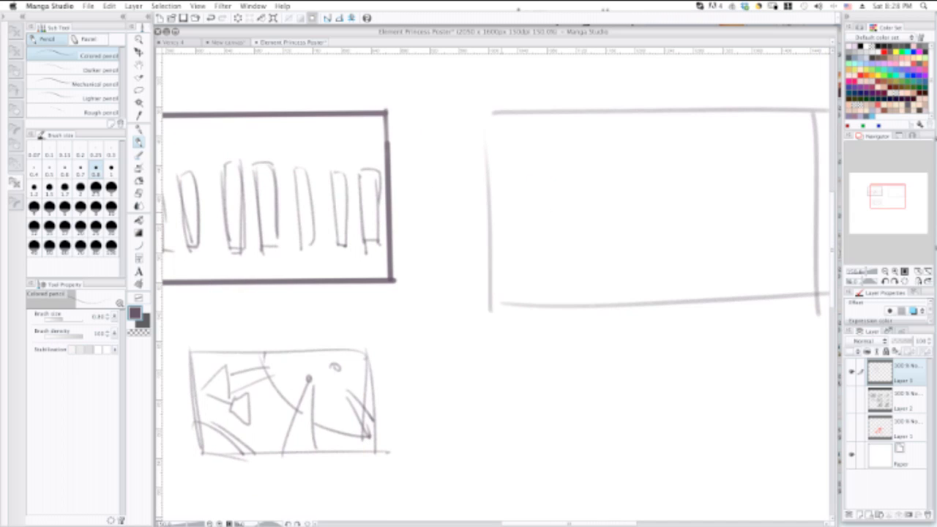
{"action": "left_click_drag", "start_coordinate": [652, 205], "coordinate": [693, 226]}
{"action": "left_click", "coordinate": [927, 61]}
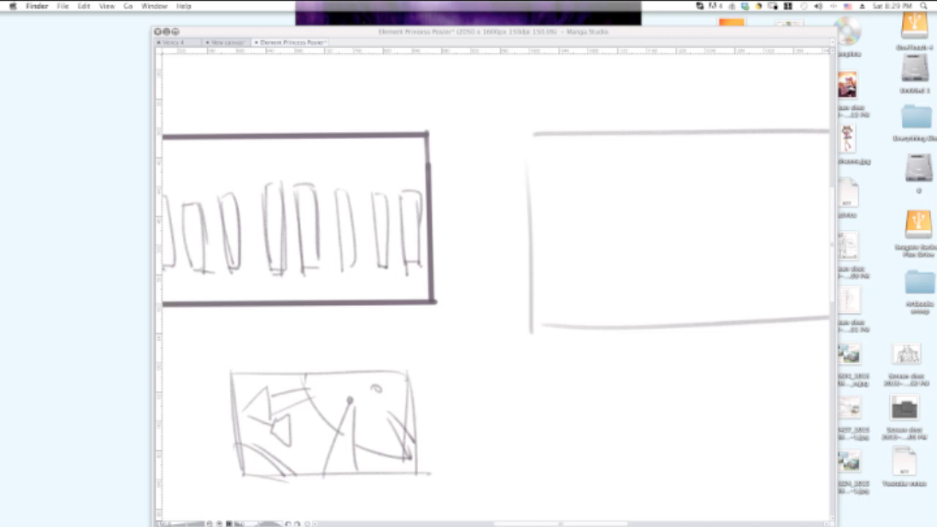
{"action": "key", "text": "space"}
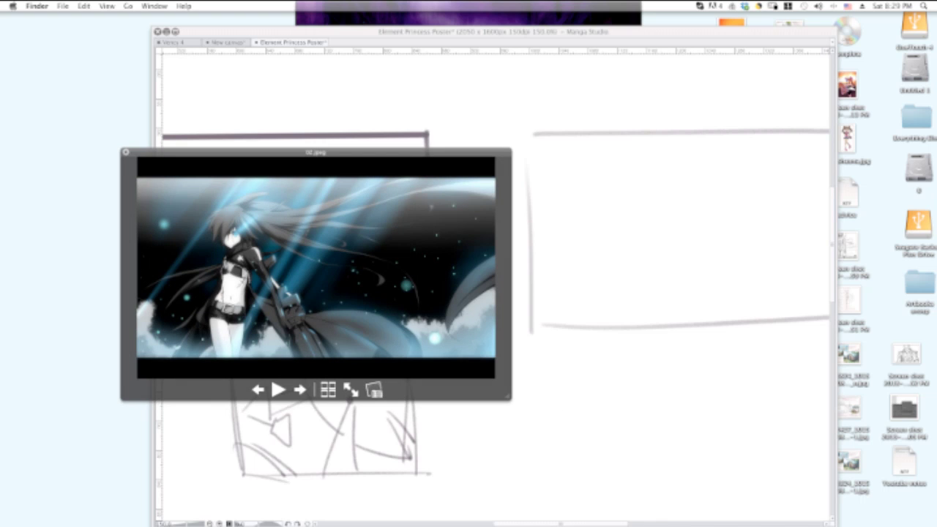
{"action": "key", "text": "Down"}
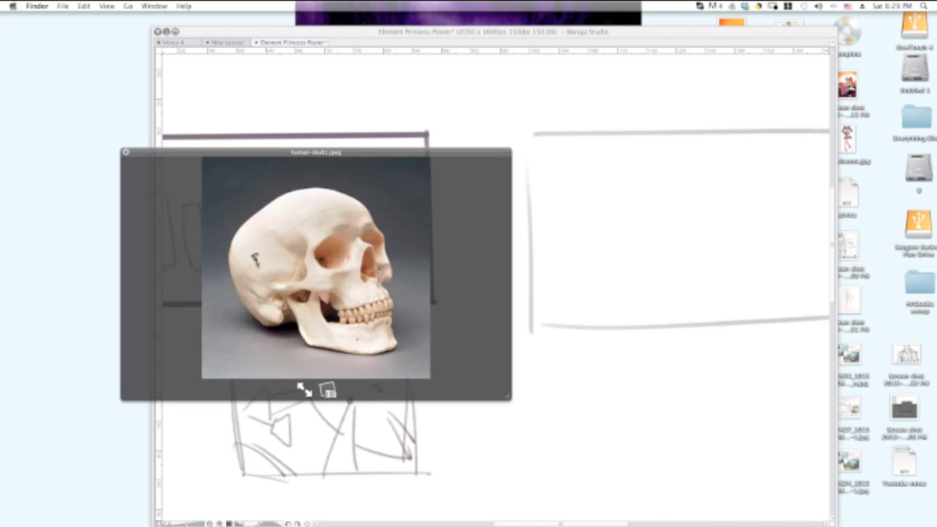
{"action": "key", "text": "Down"}
{"action": "key", "text": "Up"}
{"action": "key", "text": "Right"}
{"action": "key", "text": "Down"}
{"action": "key", "text": "Down"}
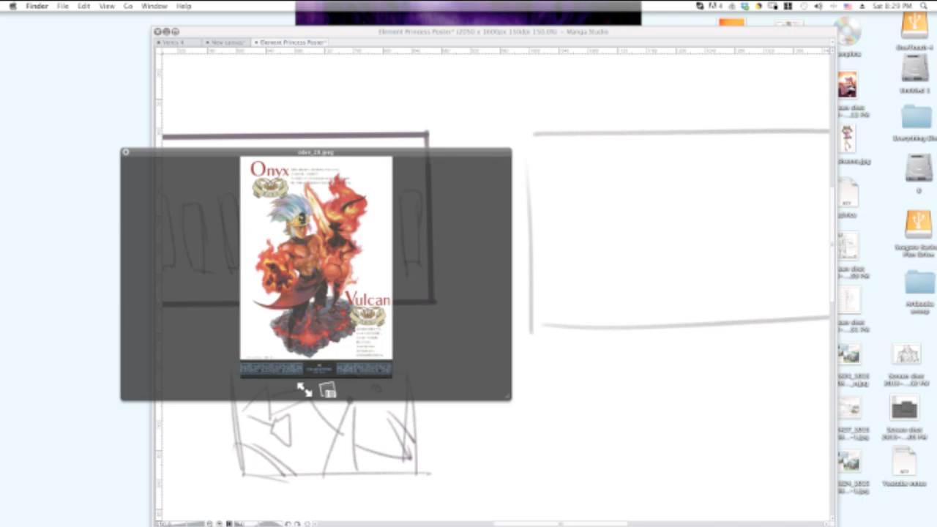
- Enlarge the image preview to nearly fill the screen and examine the character art pages back to the Gwendolyn page
{"action": "left_click_drag", "start_coordinate": [316, 152], "coordinate": [205, 17]}
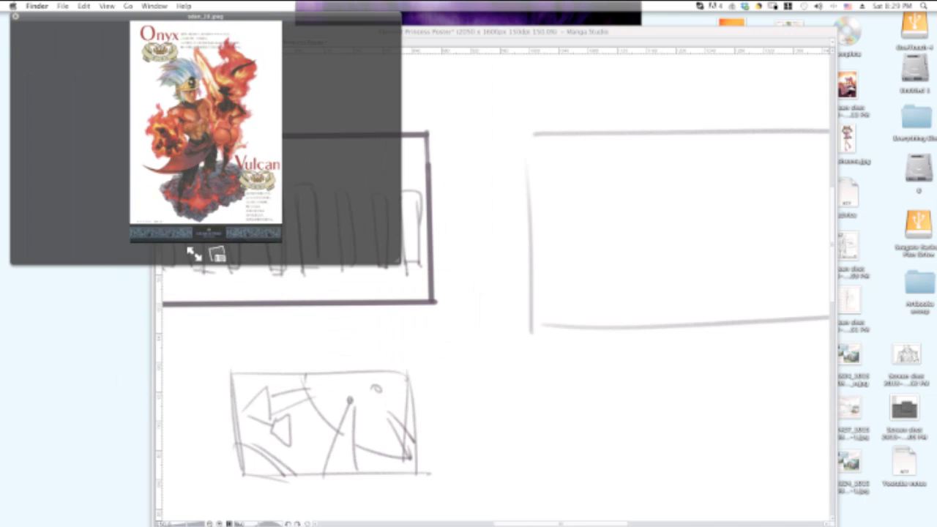
{"action": "left_click_drag", "start_coordinate": [397, 261], "coordinate": [821, 516]}
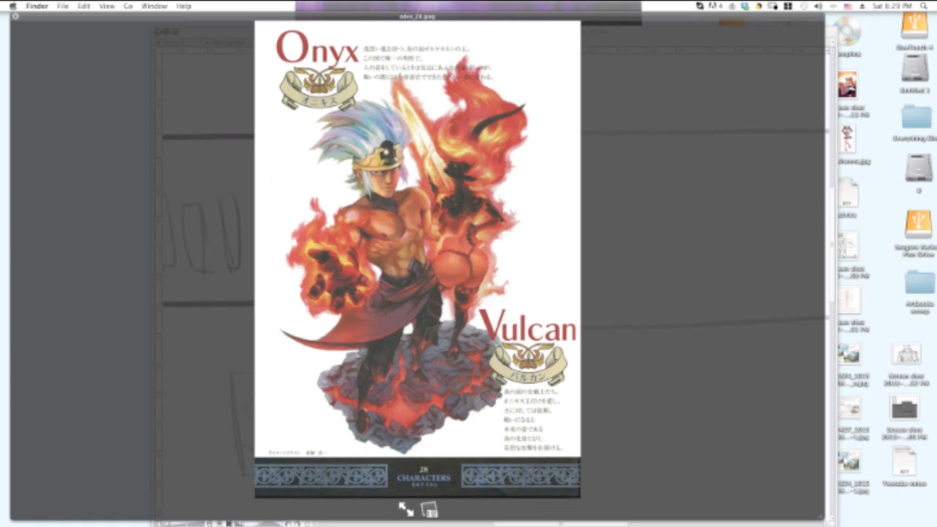
{"action": "key", "text": "Up"}
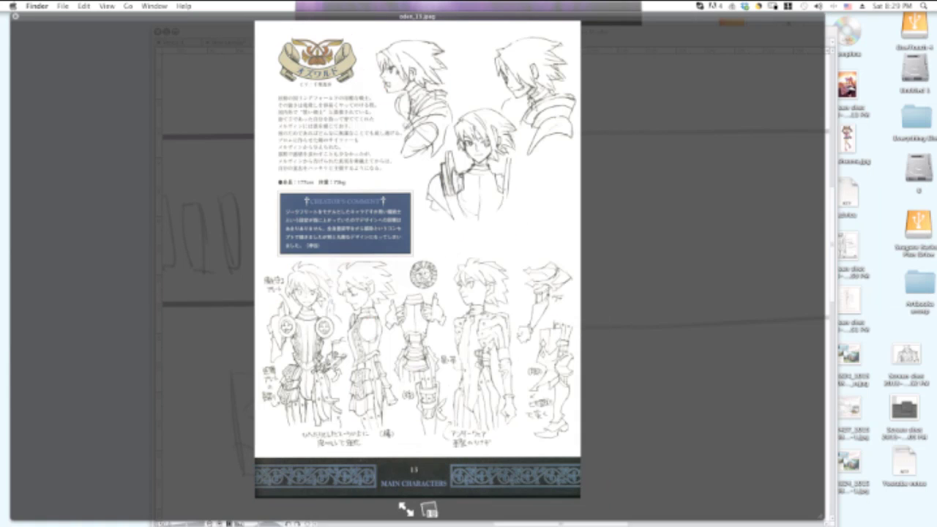
{"action": "key", "text": "Up"}
{"action": "key", "text": "Up"}
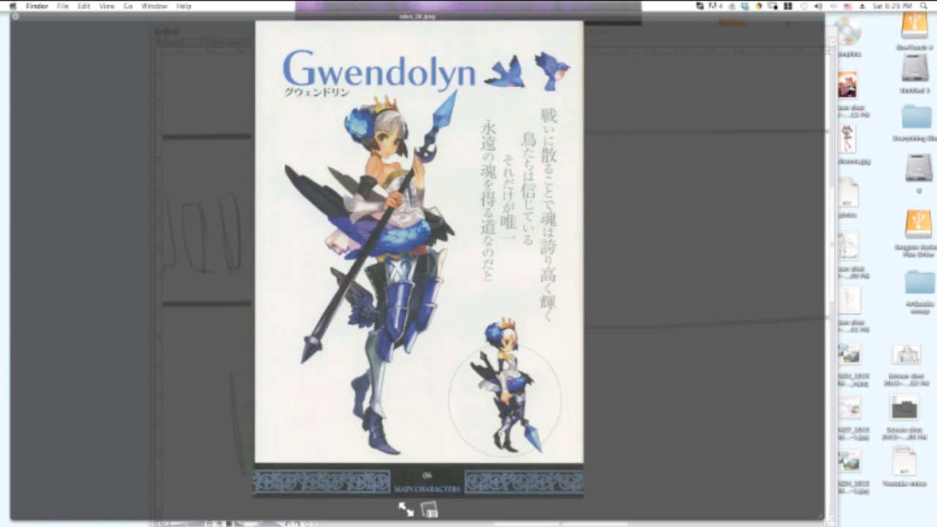
- Examine the remaining character illustrations for pose and composition ideas, close the preview and return to Manga Studio
{"action": "key", "text": "Up"}
{"action": "key", "text": "Up"}
{"action": "key", "text": "Up"}
{"action": "key", "text": "Up"}
{"action": "key", "text": "Up"}
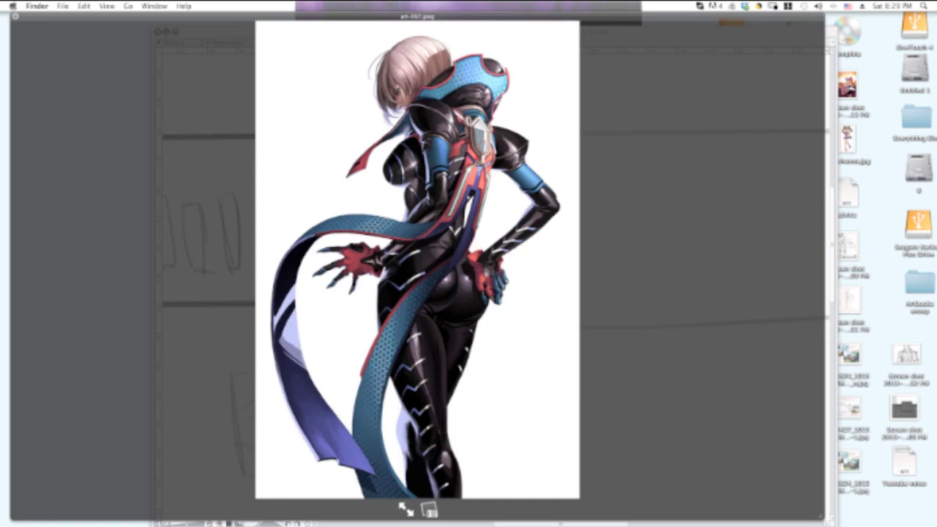
{"action": "key", "text": "Up"}
{"action": "key", "text": "Up"}
{"action": "key", "text": "Up"}
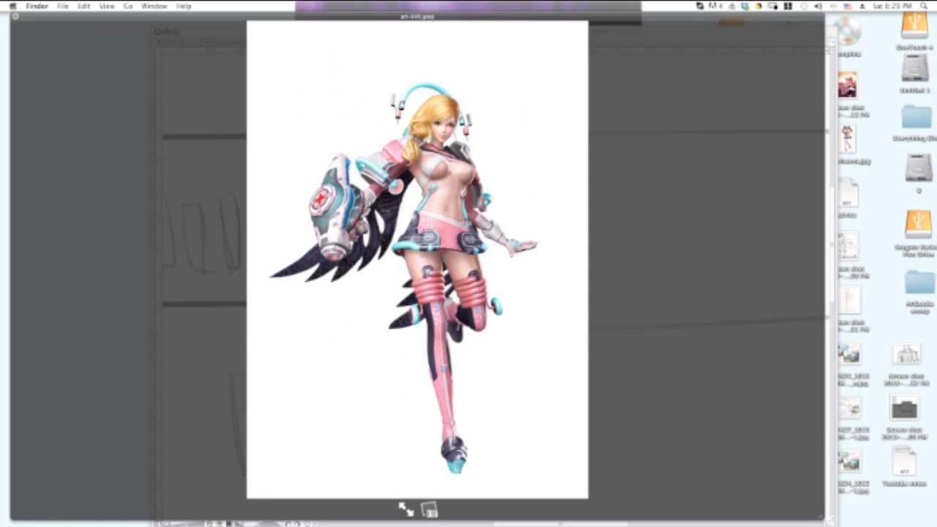
{"action": "key", "text": "Up"}
{"action": "key", "text": "Up"}
{"action": "key", "text": "Up"}
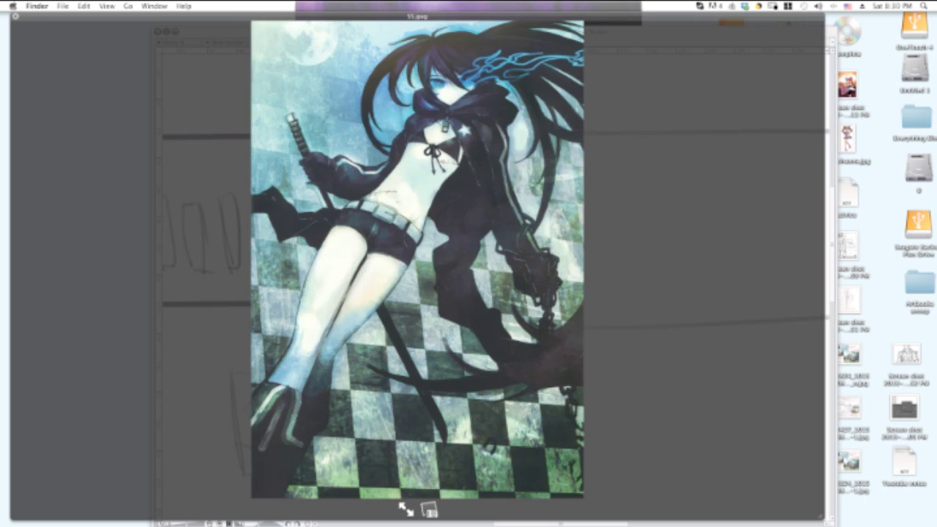
{"action": "key", "text": "Up"}
{"action": "key", "text": "Up"}
{"action": "key", "text": "Up"}
{"action": "key", "text": "Up"}
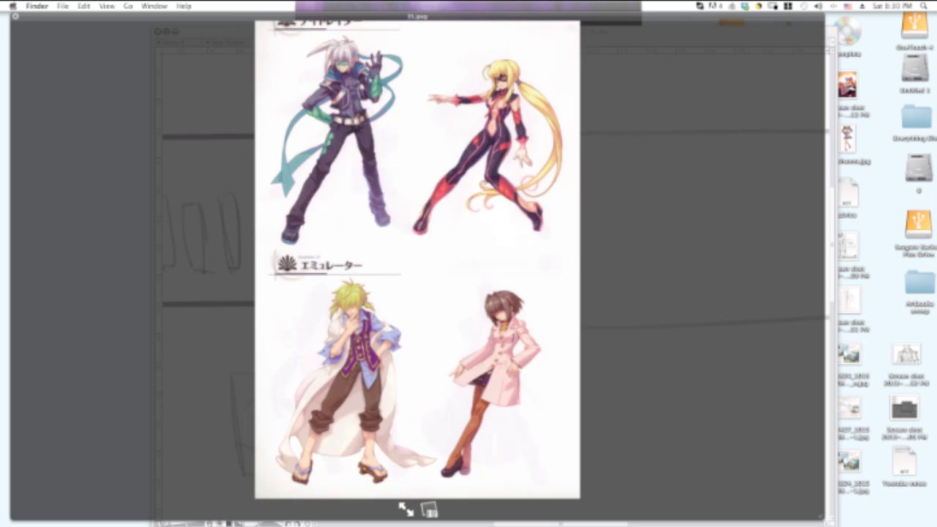
{"action": "key", "text": "Up"}
{"action": "key", "text": "Up"}
{"action": "key", "text": "Up"}
{"action": "key", "text": "Up"}
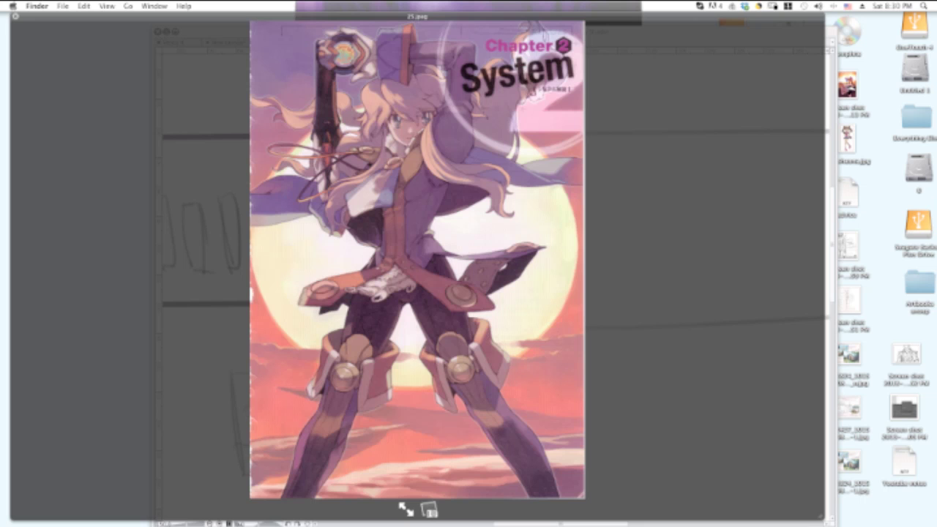
{"action": "key", "text": "Up"}
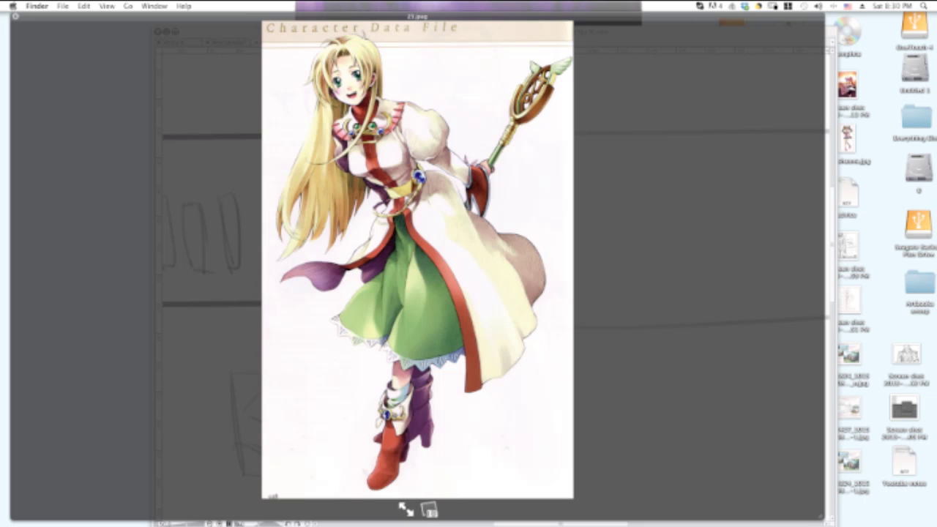
{"action": "key", "text": "space"}
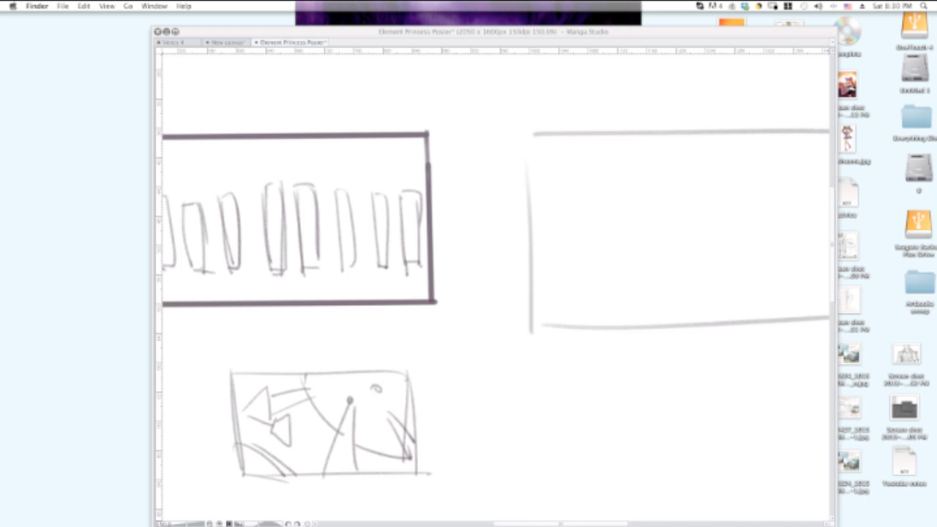
{"action": "left_click", "coordinate": [414, 172]}
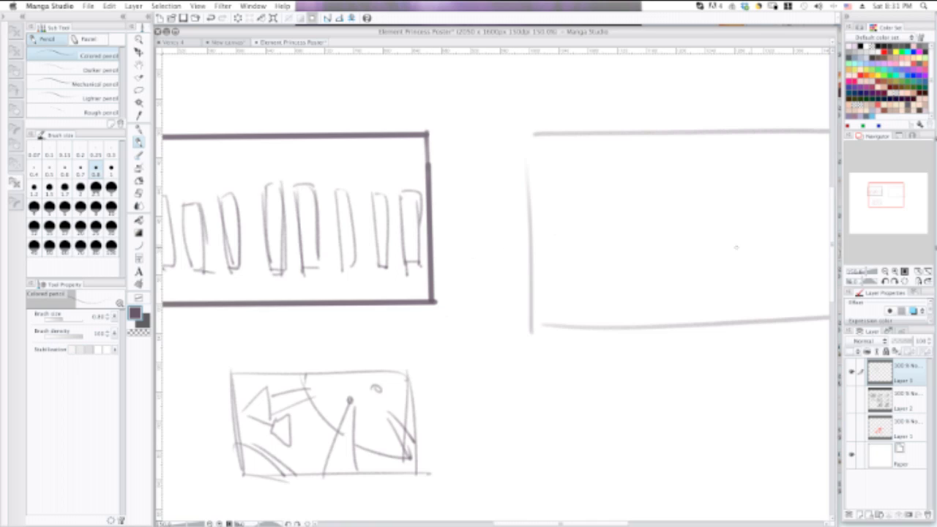
- Switch to CamTwist, set the video source to Desktop with the HP 27xi screen, and return to Manga Studio
{"action": "mouse_move", "coordinate": [928, 480]}
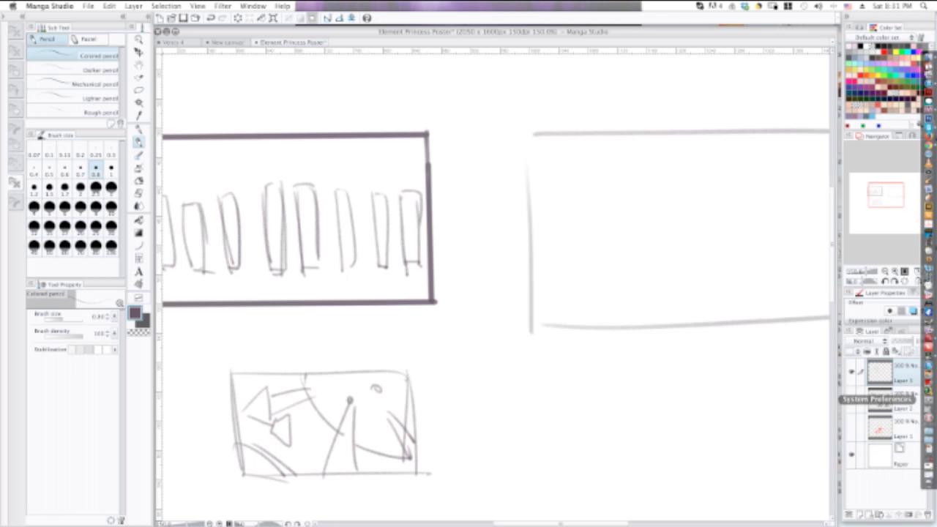
{"action": "left_click", "coordinate": [926, 356]}
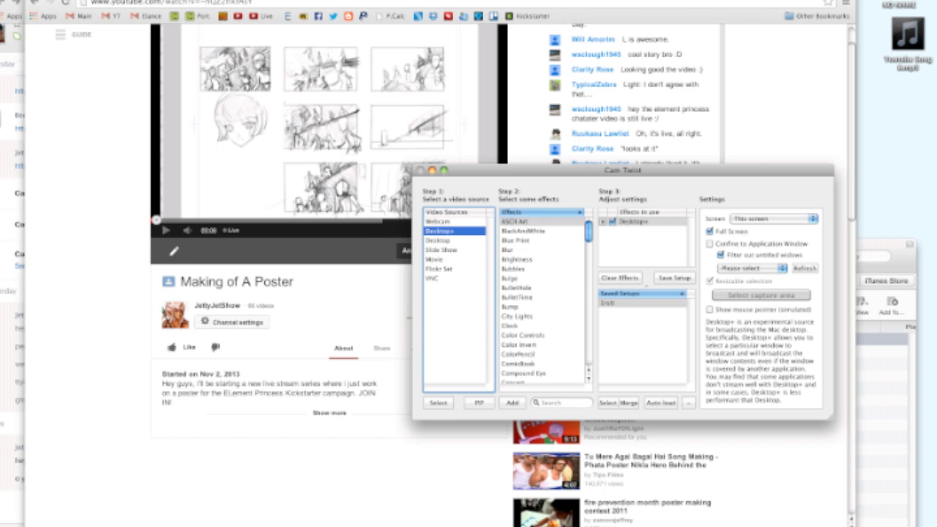
{"action": "left_click", "coordinate": [438, 240]}
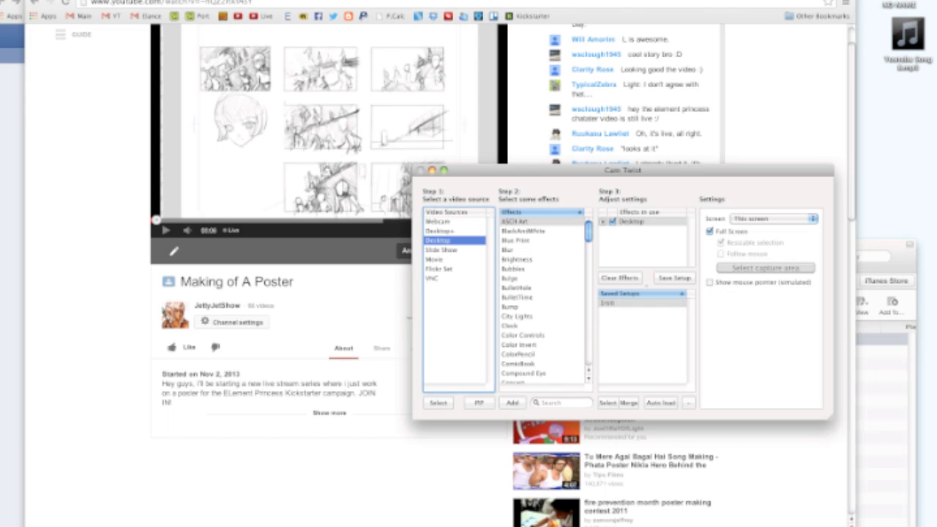
{"action": "left_click", "coordinate": [772, 218]}
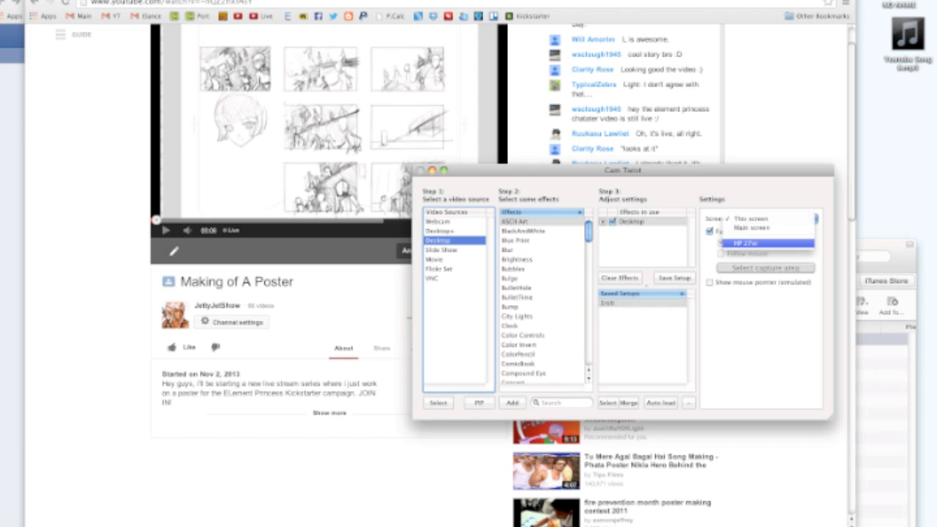
{"action": "left_click", "coordinate": [766, 243]}
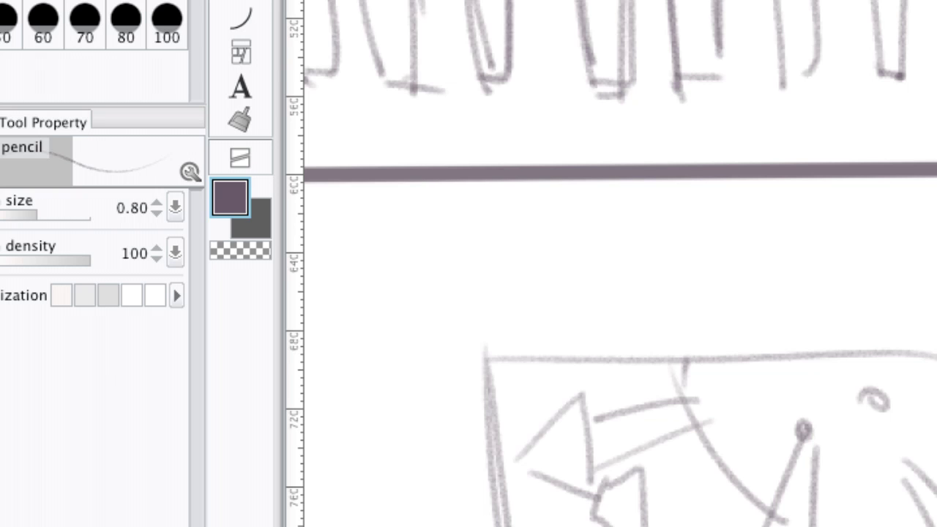
{"action": "key", "text": "Tab"}
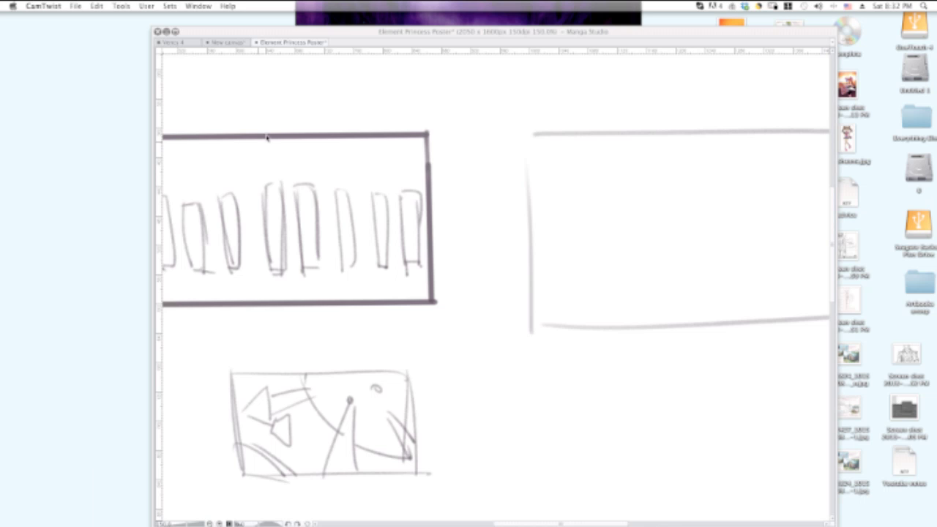
{"action": "left_click", "coordinate": [342, 26]}
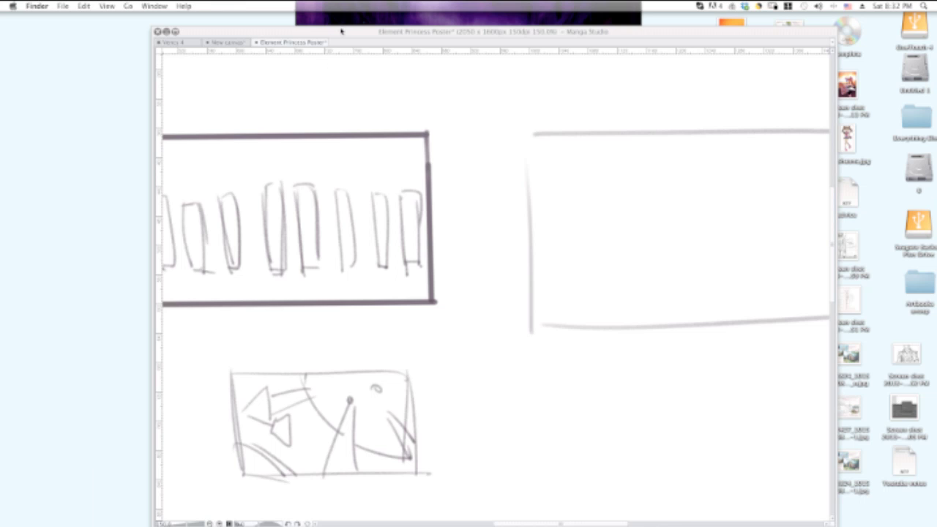
{"action": "left_click", "coordinate": [341, 29]}
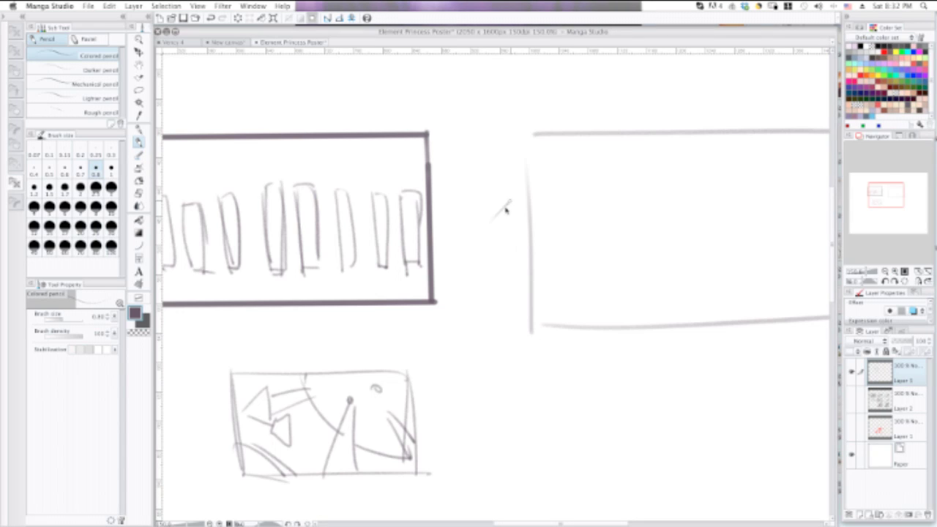
- Try a zigzag test stroke beside the large empty frame's left edge and undo it
{"action": "mouse_move", "coordinate": [510, 203]}
{"action": "left_mouse_down"}
{"action": "mouse_move", "coordinate": [469, 256]}
{"action": "mouse_move", "coordinate": [524, 278]}
{"action": "mouse_move", "coordinate": [540, 303]}
{"action": "left_mouse_up"}
{"action": "key", "text": "super+z"}
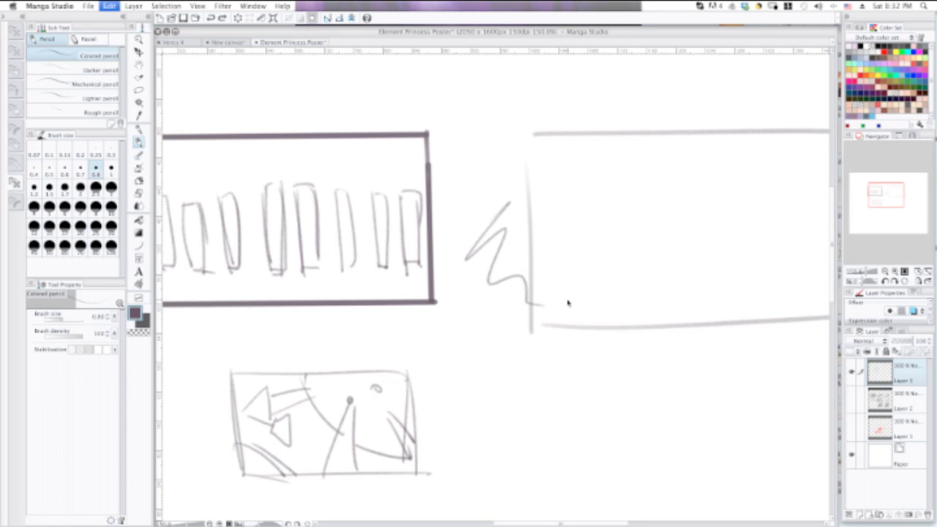
- Centre the large empty frame in view at 200% zoom
{"action": "mouse_move", "coordinate": [545, 236]}
{"action": "left_mouse_down"}
{"action": "mouse_move", "coordinate": [687, 220]}
{"action": "mouse_move", "coordinate": [527, 247]}
{"action": "left_mouse_up"}
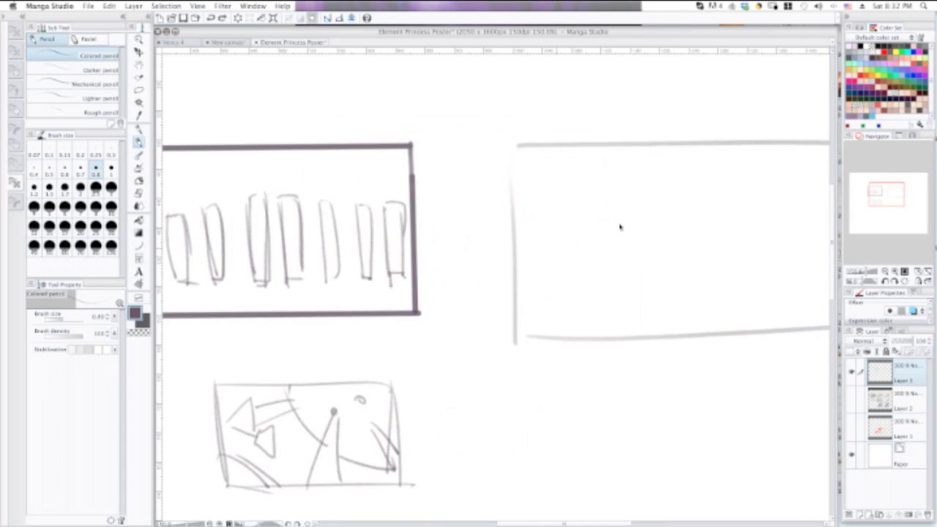
{"action": "scroll", "coordinate": [615, 227], "scroll_direction": "up", "scroll_amount": 1}
{"action": "left_click_drag", "start_coordinate": [608, 228], "coordinate": [410, 243]}
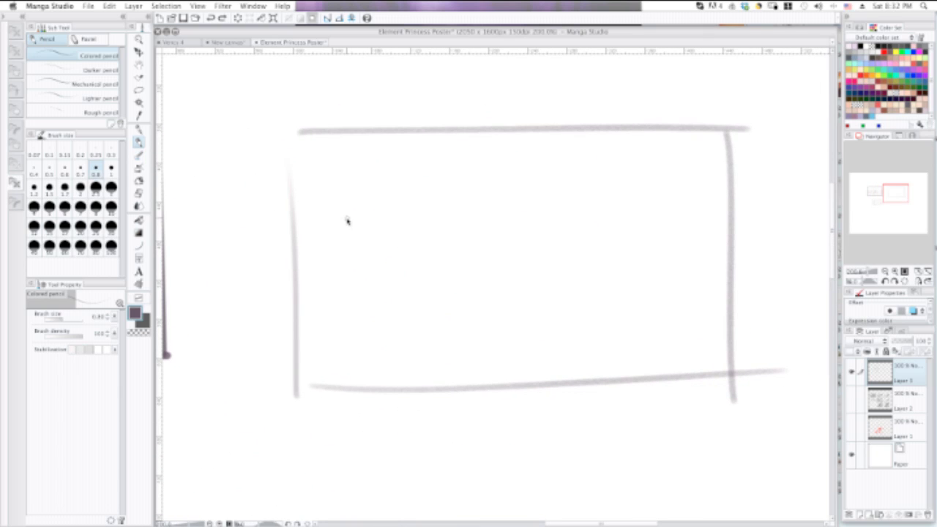